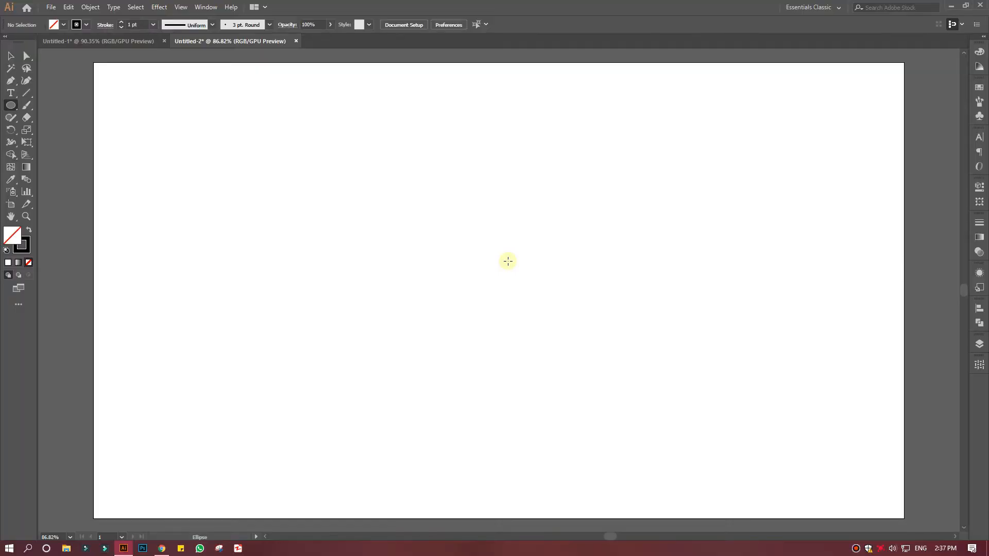
Draw a circle with the Ellipse tool, 144 px wide and 144 px high, near the middle of the artboard.
left_click(434, 270)
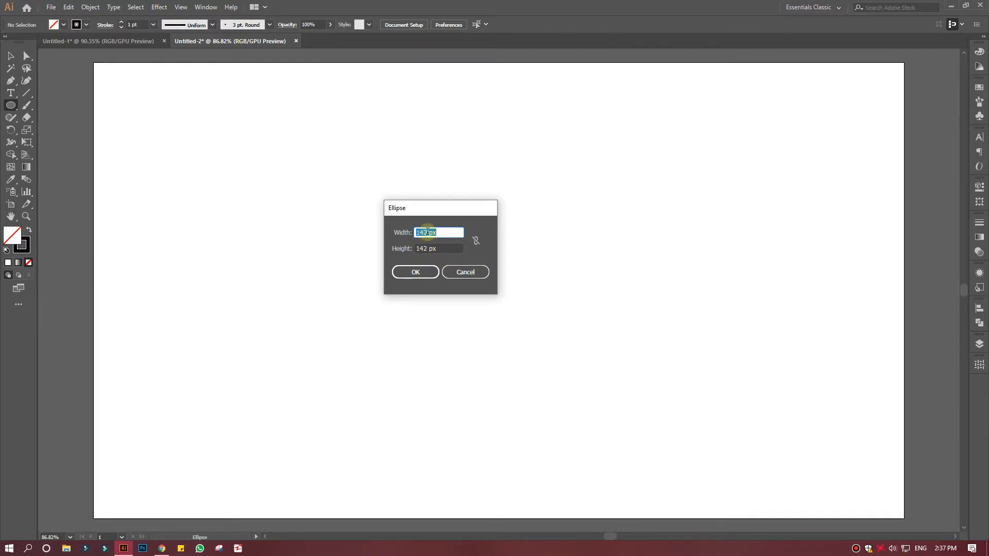
type("144")
key("Tab")
type("144")
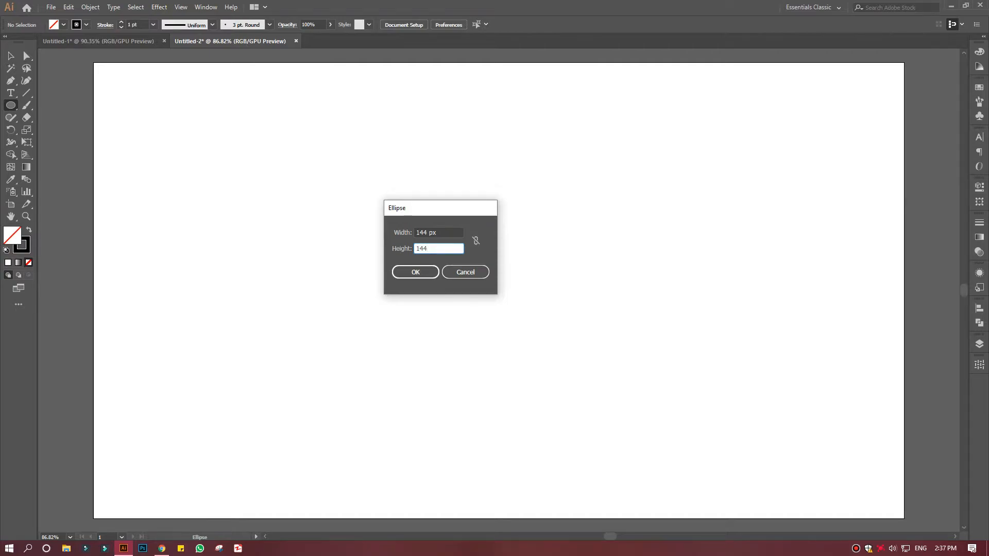
key("Return")
Draw a 223 by 223 px circle and move it so its centre matches the 144 px circle's centre.
left_click(428, 233)
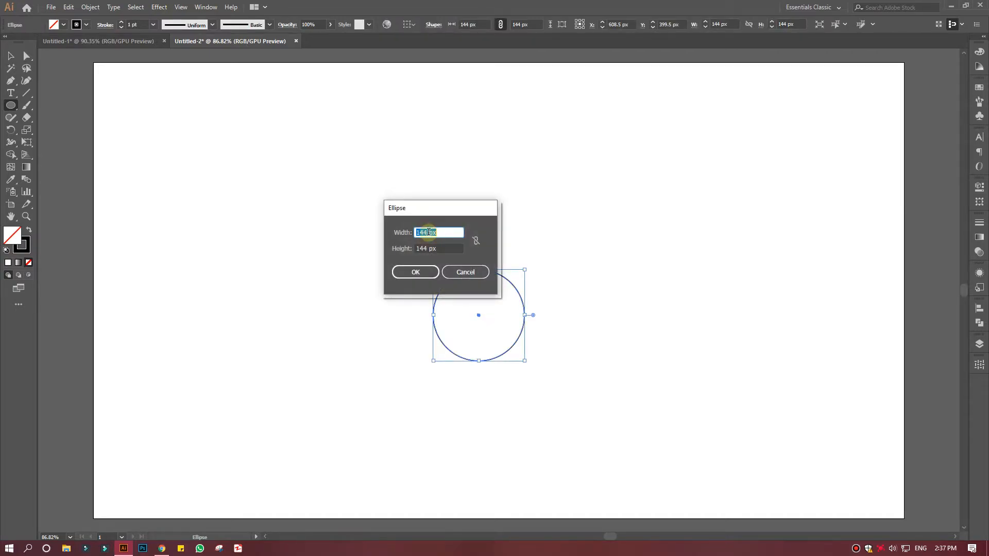
type("223")
key("Tab")
type("2")
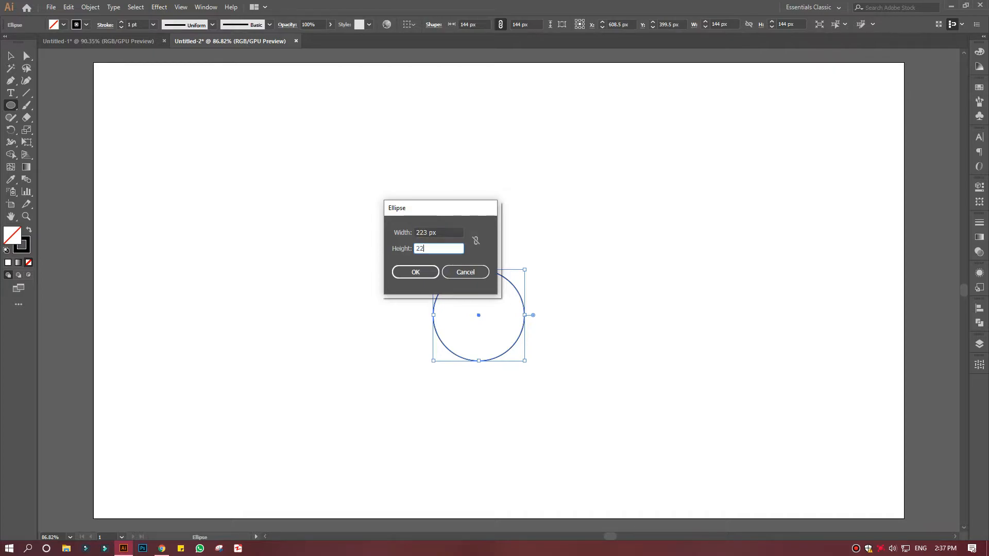
type("23")
key("Return")
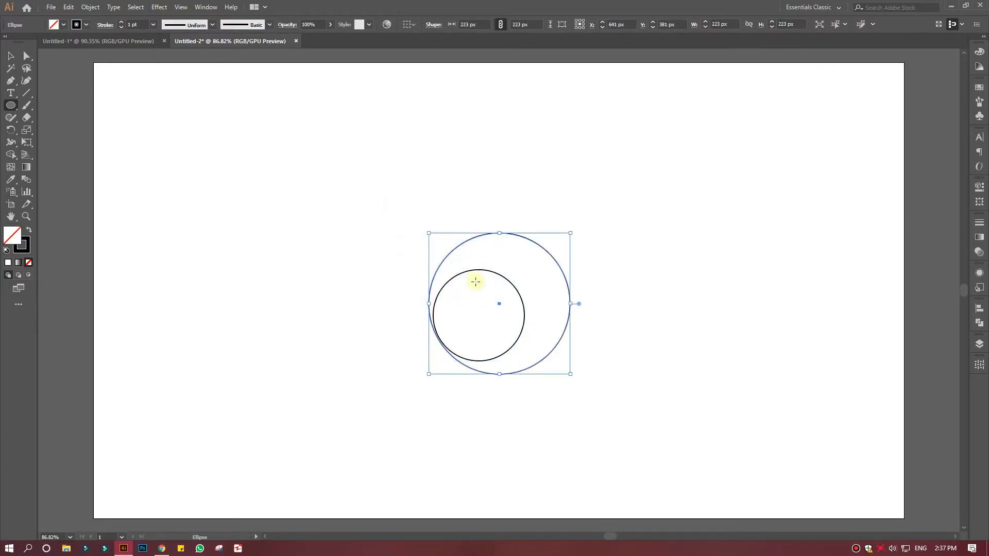
left_click_drag(498, 304, 479, 316)
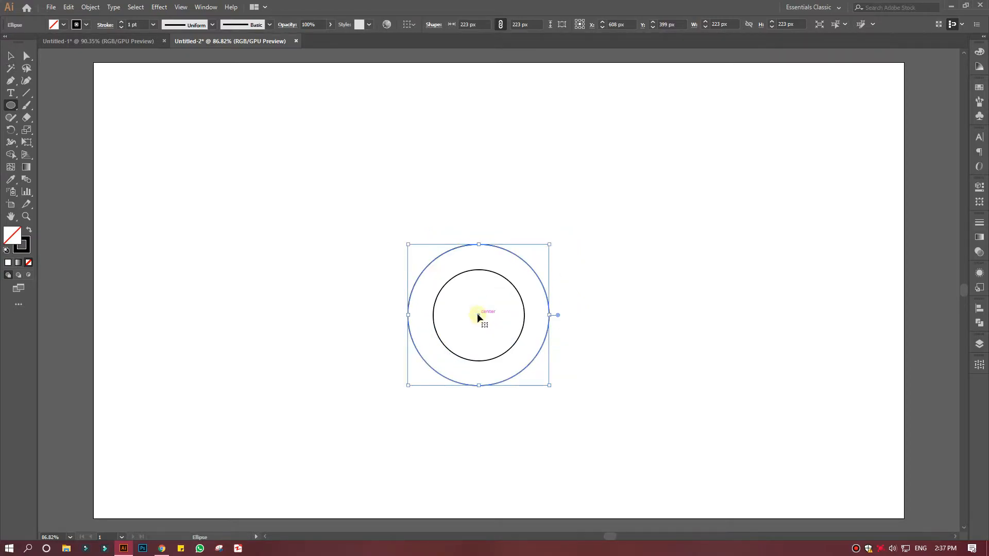
Draw a third circle of 303 by 303 px and centre it on the two concentric circles.
left_click(304, 228)
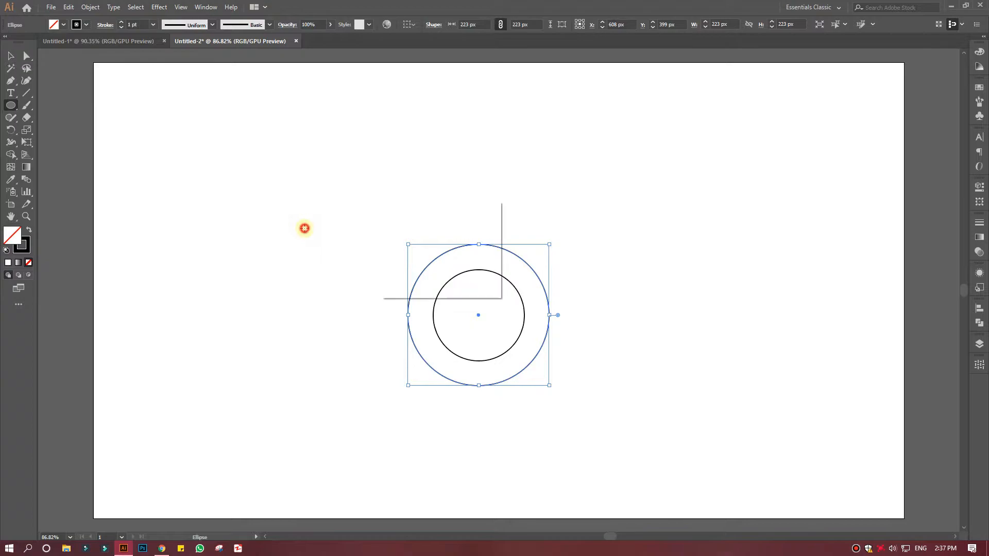
type("3")
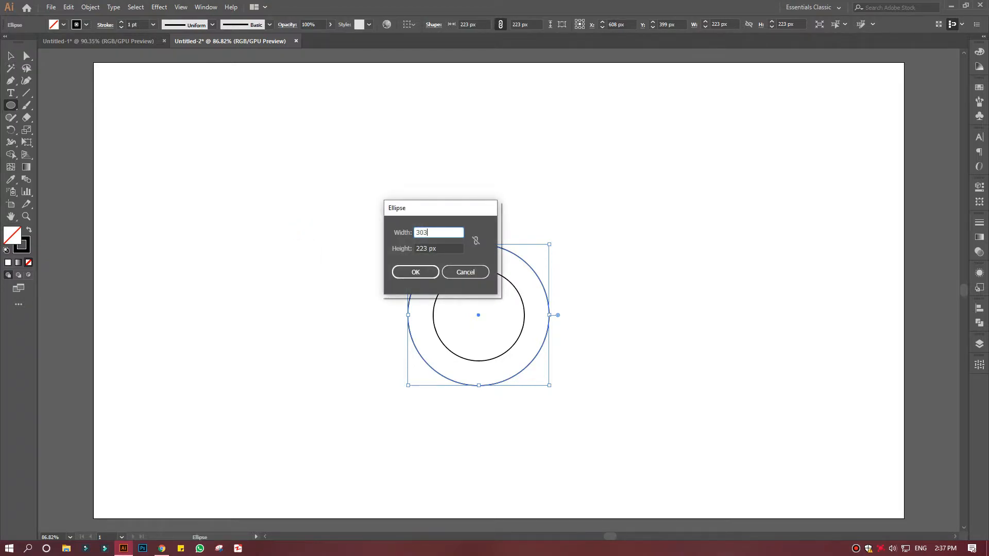
type("03")
key("Tab")
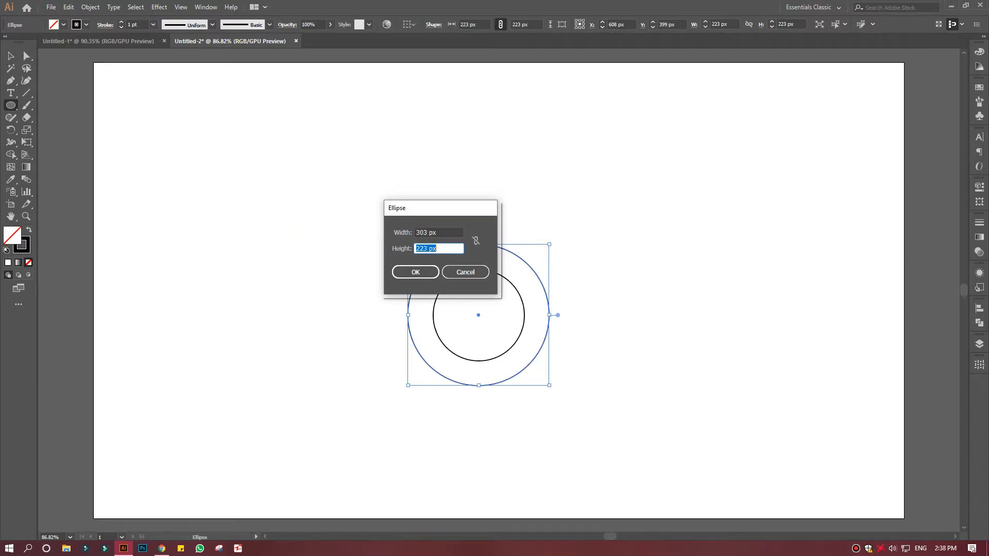
type("303")
key("Return")
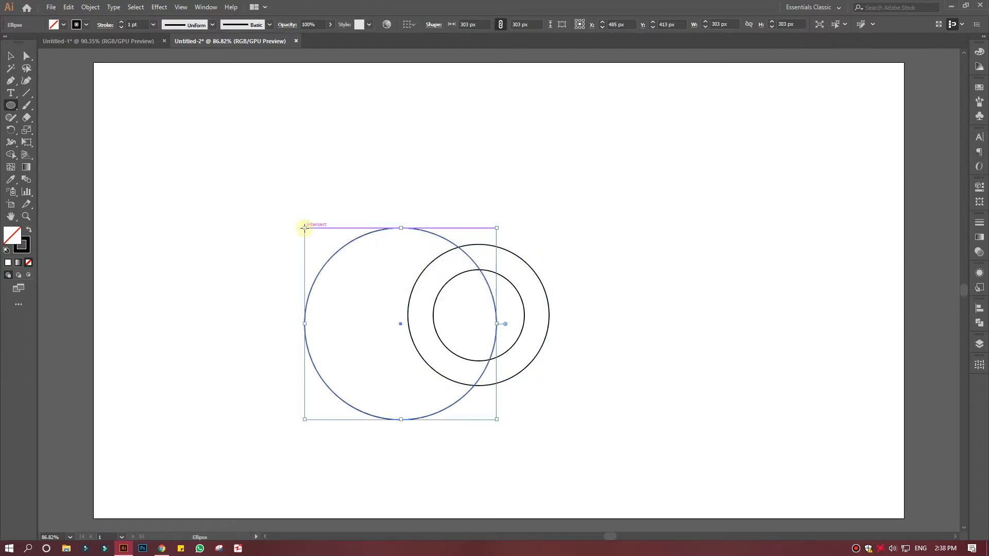
left_click_drag(401, 324, 478, 315)
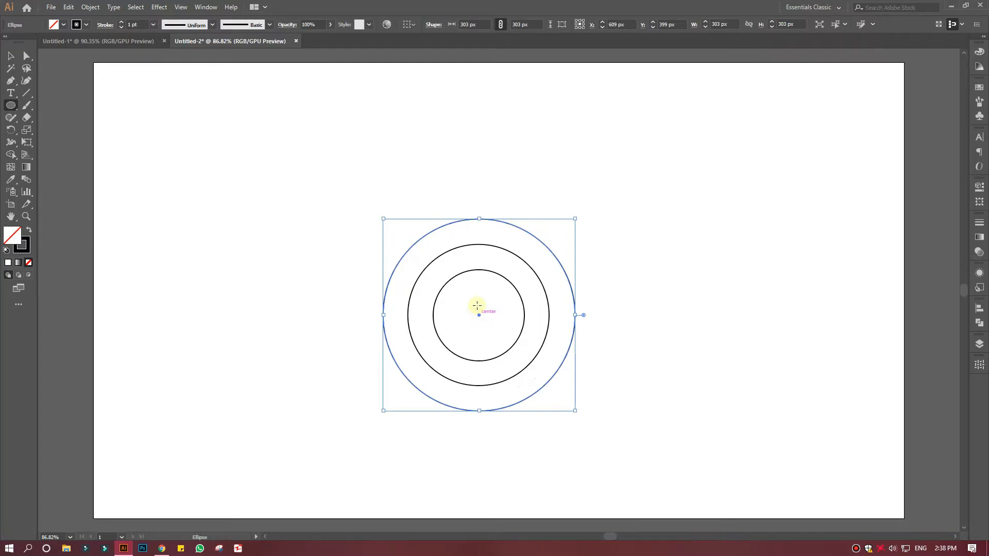
Resize the outer circle to 298 px in width and height.
left_click(466, 23)
key("Down")
key("Down")
key("Down")
key("Down")
key("Down")
key("Down")
key("Down")
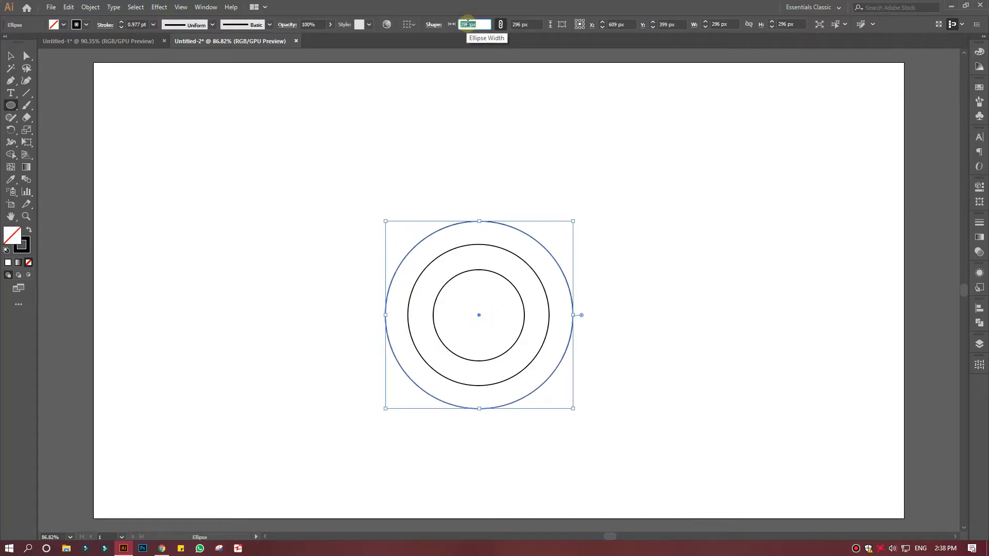
key("Up")
key("Up")
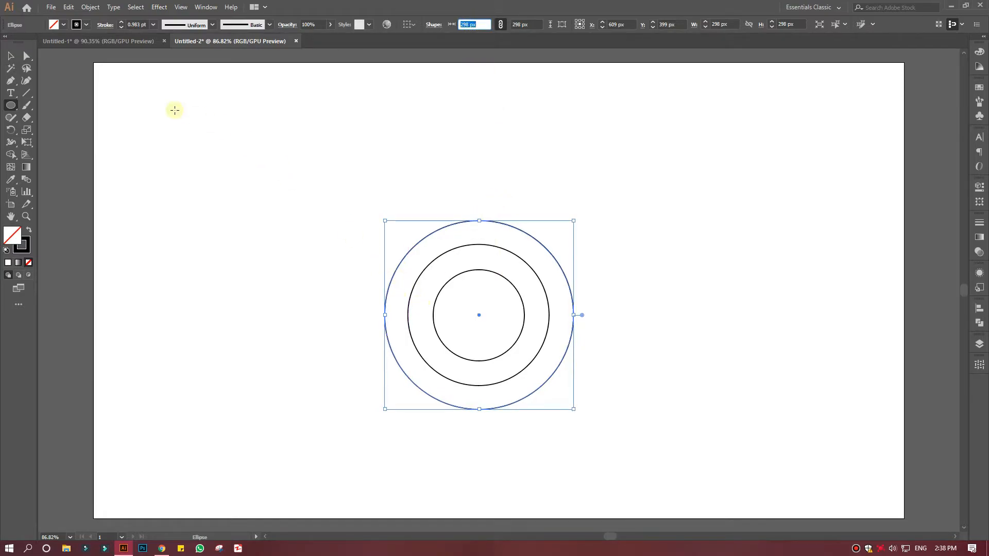
Select all three circles and align their centres vertically and horizontally.
left_click(11, 56)
left_click_drag(333, 218, 607, 481)
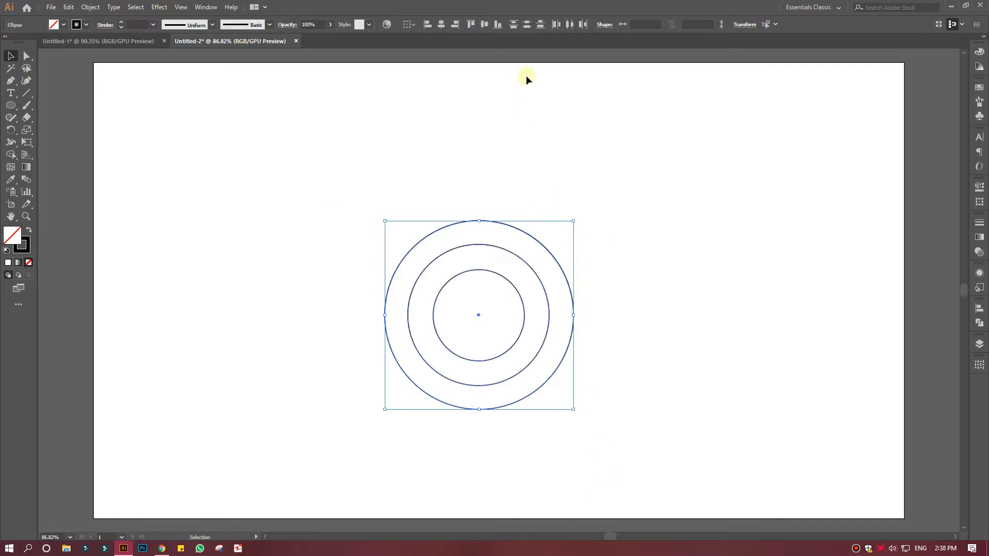
left_click(484, 25)
left_click(442, 24)
left_click(316, 171)
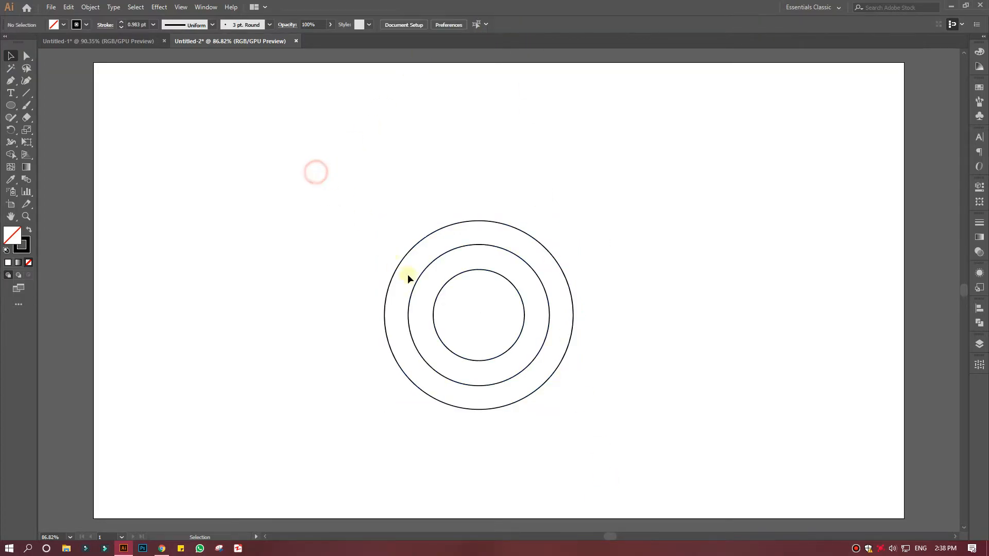
Move the three circles to the artboard's upper half, then paste a copy in front and place it directly below, overlapping the original rings.
left_click_drag(366, 248, 610, 413)
left_click_drag(503, 351, 508, 268)
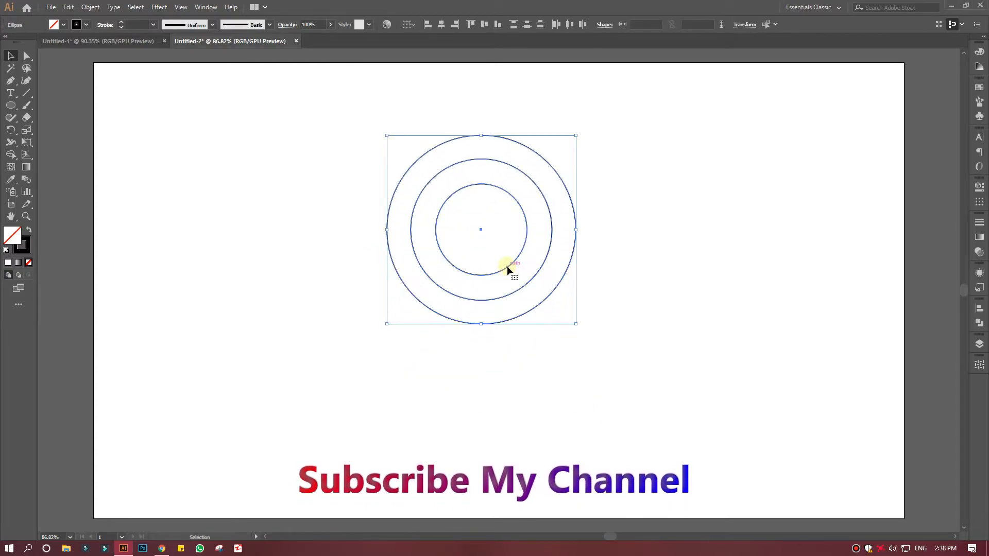
left_click(68, 7)
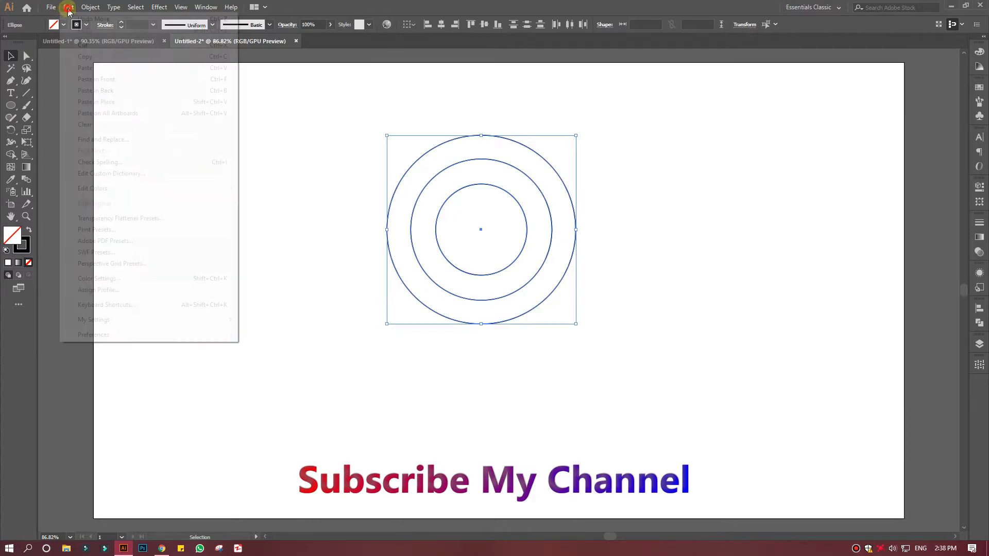
left_click(85, 56)
left_click(68, 7)
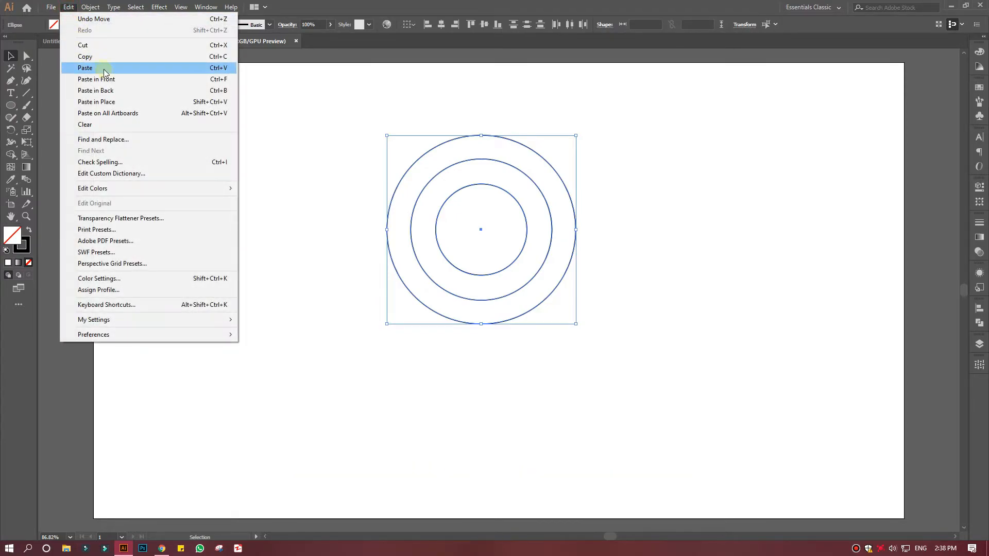
left_click(110, 79)
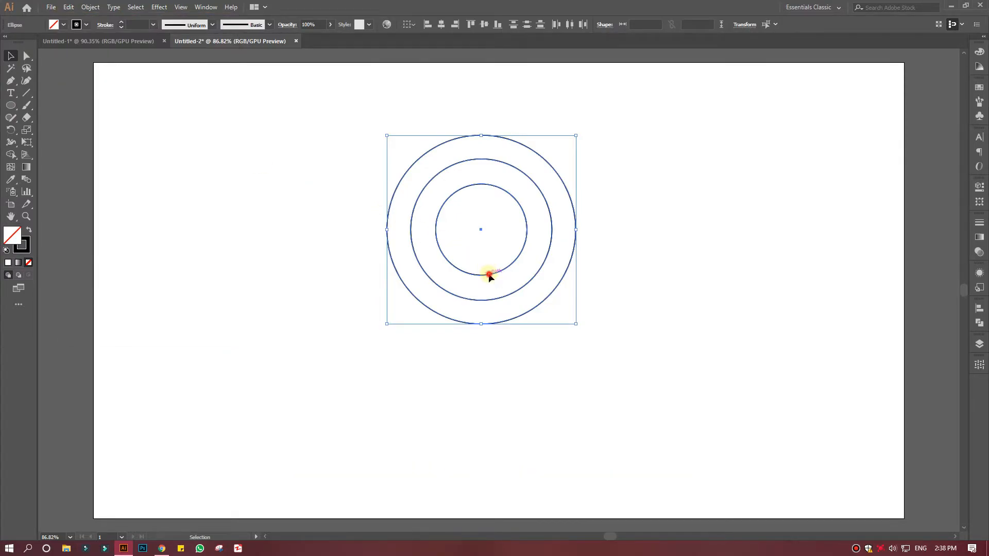
left_click_drag(490, 273, 487, 400)
Draw a horizontal line about 438 px long through the upper circles and centre it on them.
key("backslash")
left_click_drag(357, 230, 634, 238)
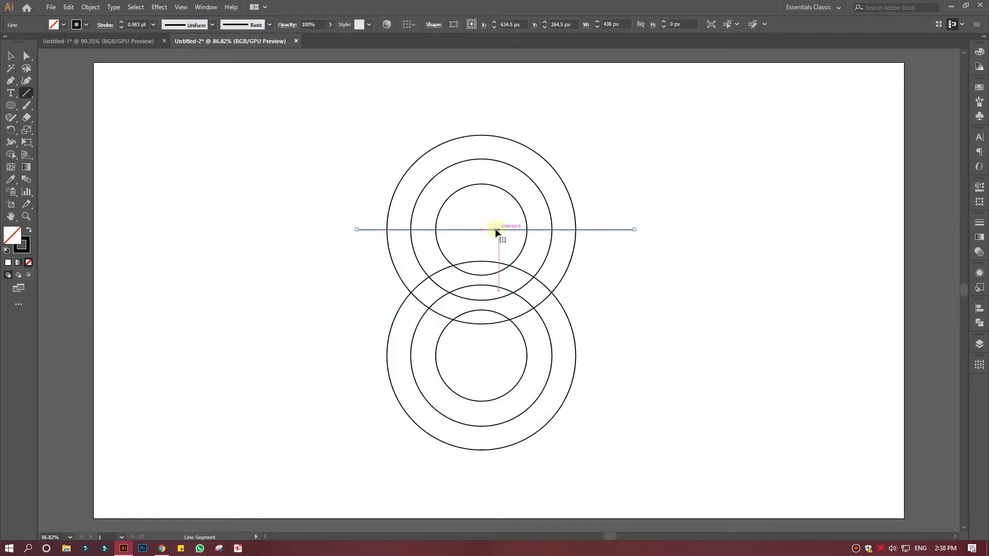
left_click_drag(492, 230, 482, 230)
Copy the horizontal line, paste it in front and move the copy down to the centre of the lower circles.
left_click(69, 7)
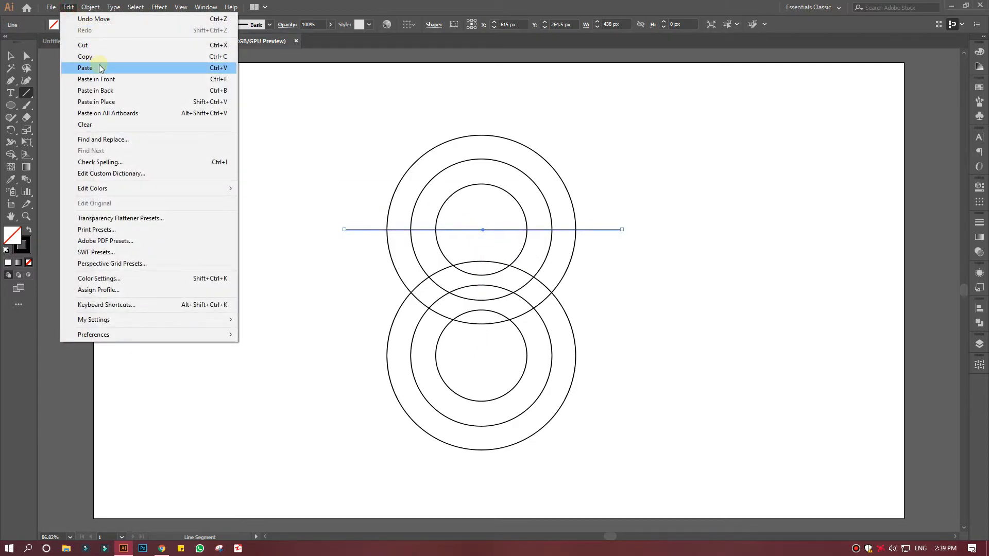
left_click(98, 57)
left_click(69, 7)
left_click(98, 79)
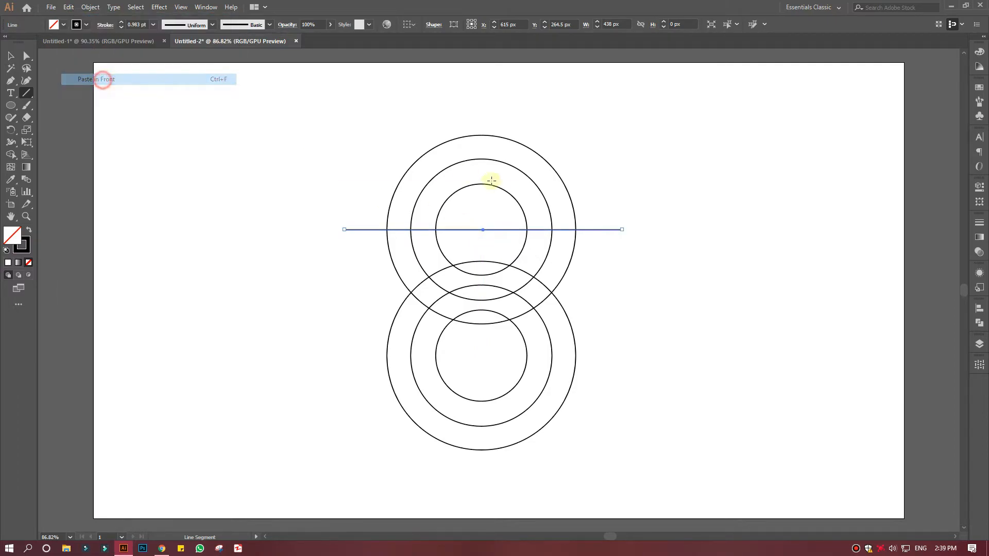
left_click_drag(484, 230, 481, 354)
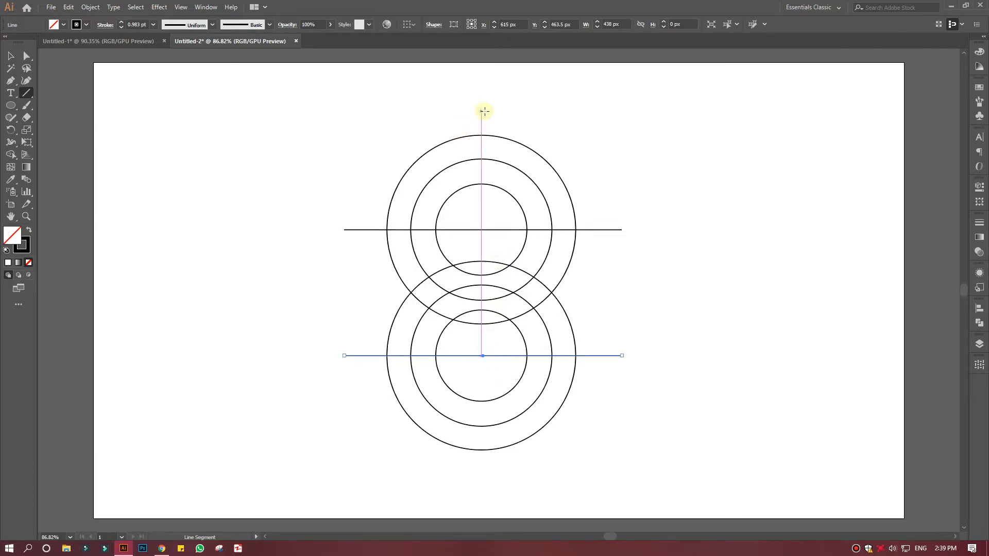
Draw a vertical line about 592 px long through the centres of both circle sets, then deselect it.
mouse_move(481, 111)
left_mouse_down()
mouse_move(457, 364)
mouse_move(457, 496)
mouse_move(457, 486)
left_mouse_up()
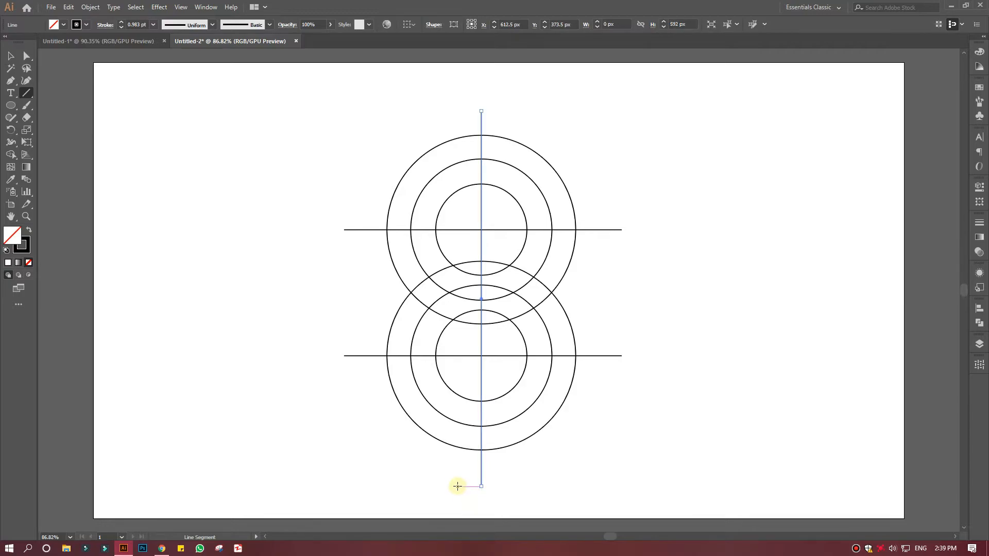
left_click(10, 55)
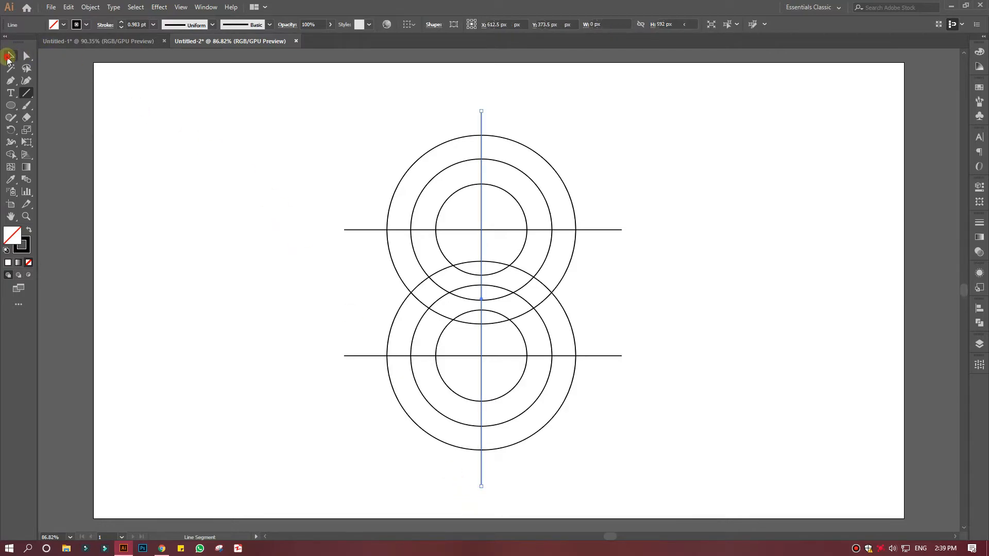
left_click(143, 156)
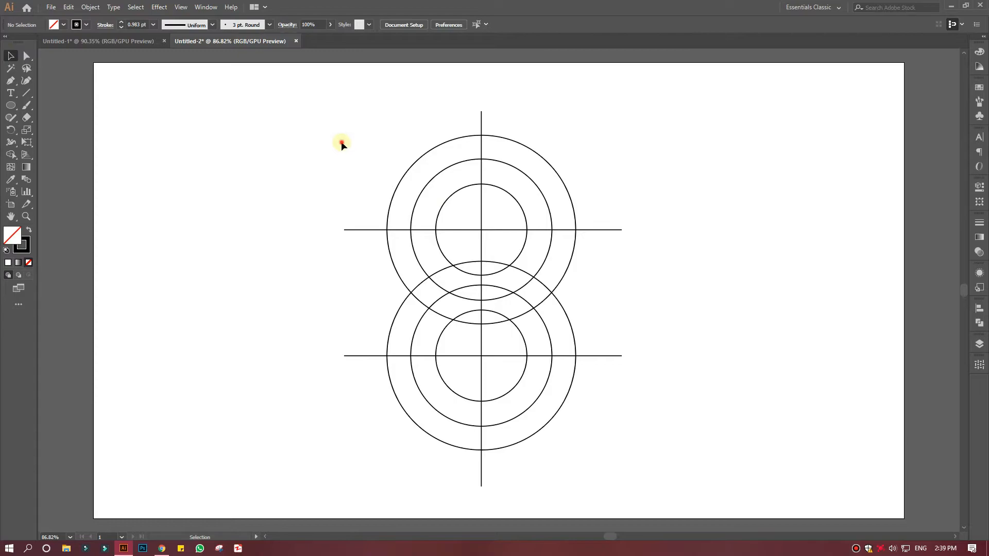
Select all the artwork and use the Shape Builder with fill 0000ff and no stroke to fill the diamond-shaped overlap on the rings' right side.
left_click_drag(342, 143, 660, 453)
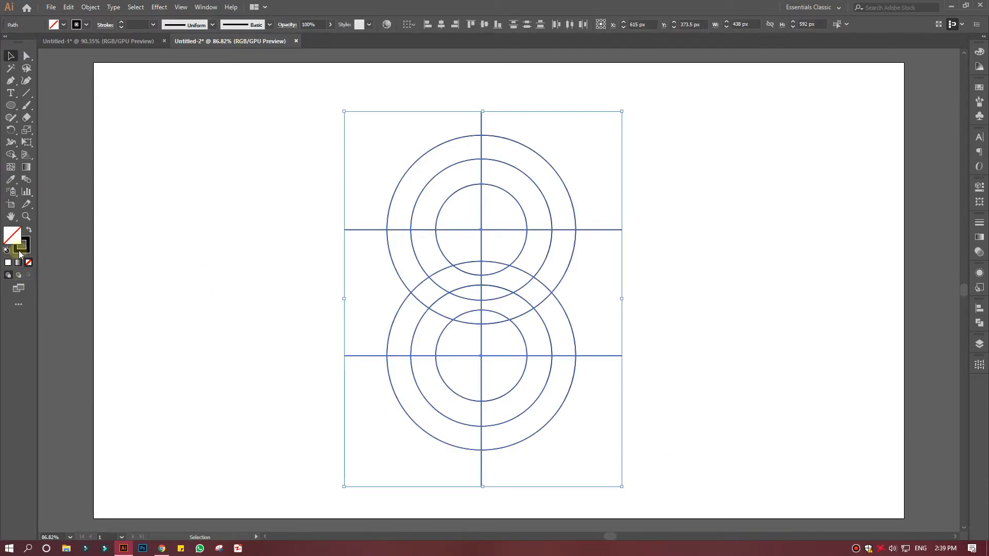
left_click(11, 154)
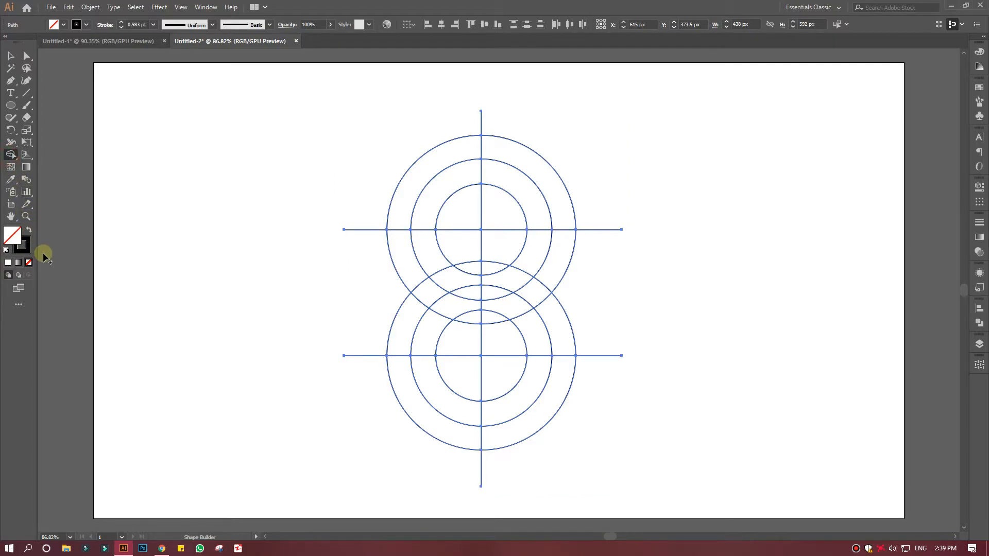
left_click(27, 231)
double_click(13, 235)
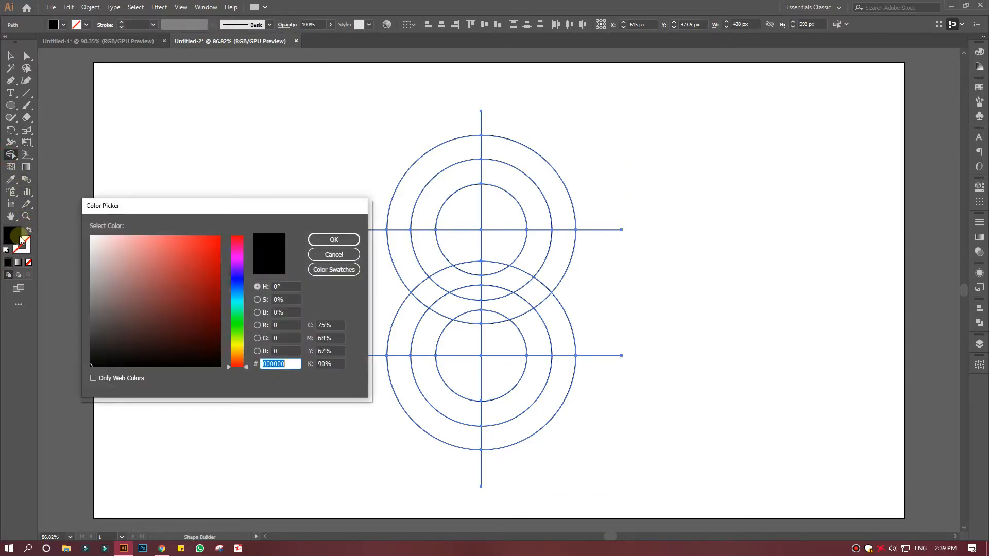
left_click_drag(190, 261, 222, 236)
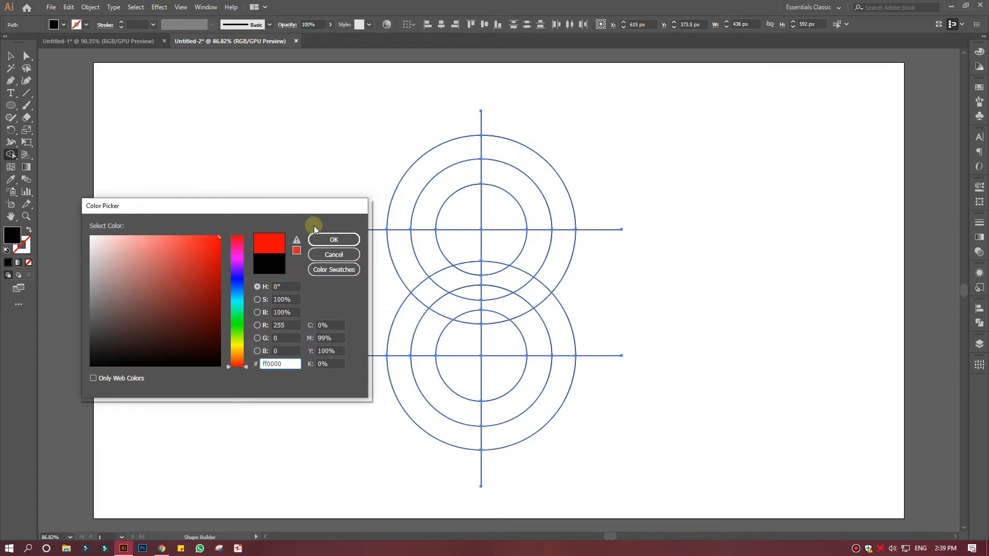
left_click(236, 282)
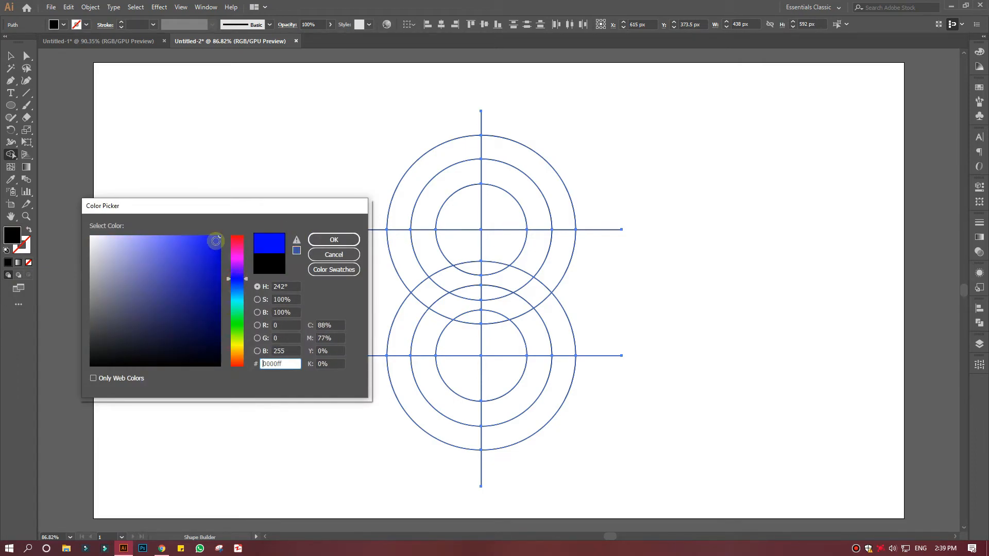
left_click(331, 239)
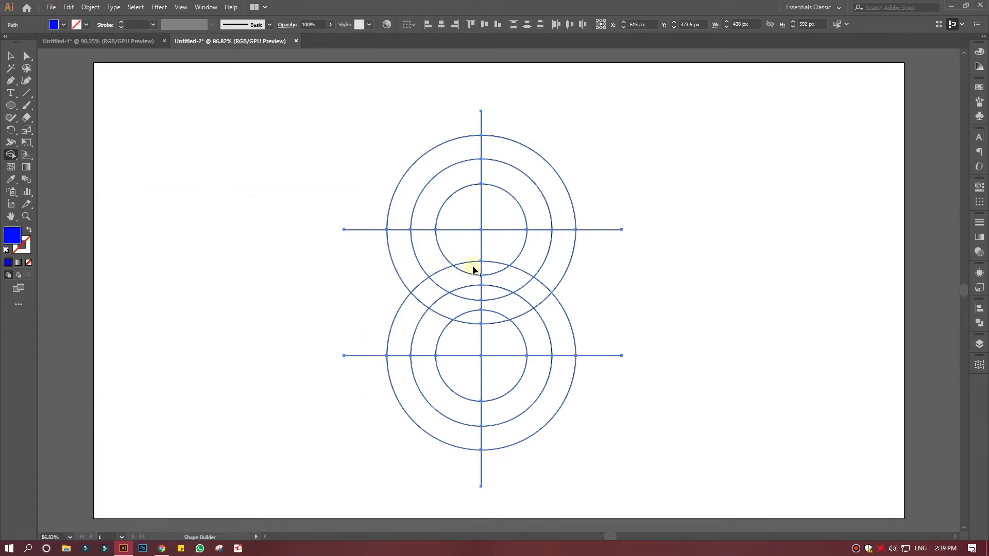
left_click(530, 293)
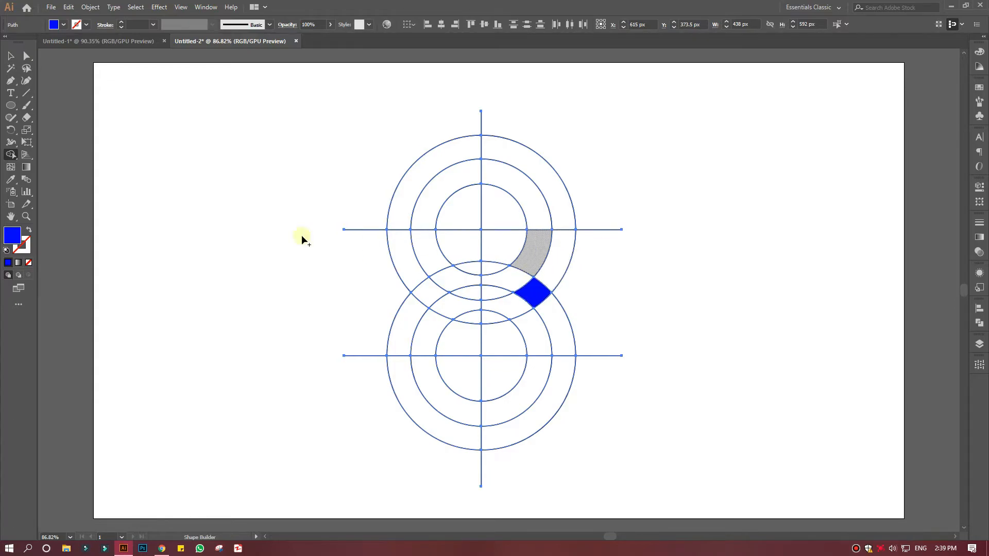
Set the Shape Builder's fill colour to cyan 00e1ff.
double_click(11, 235)
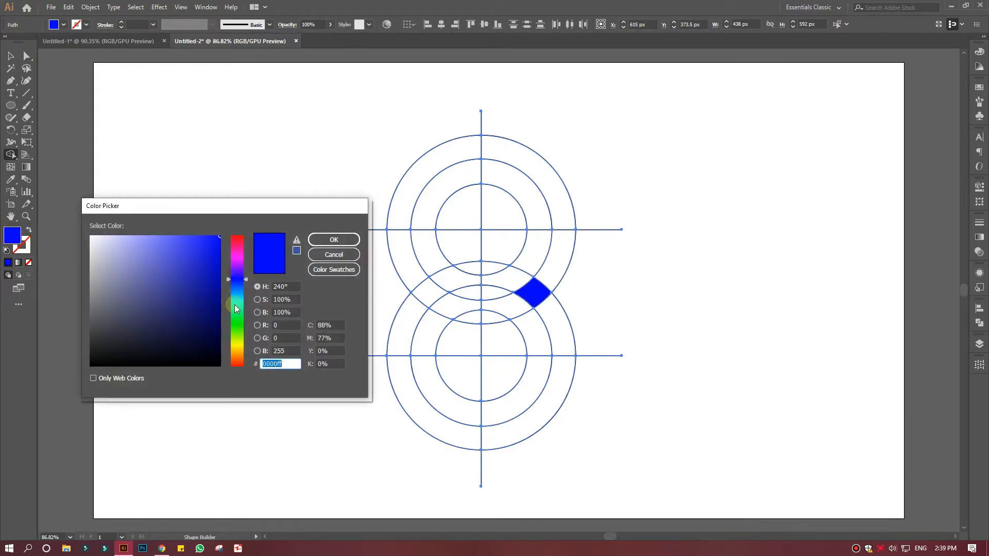
left_click(237, 298)
left_click(318, 240)
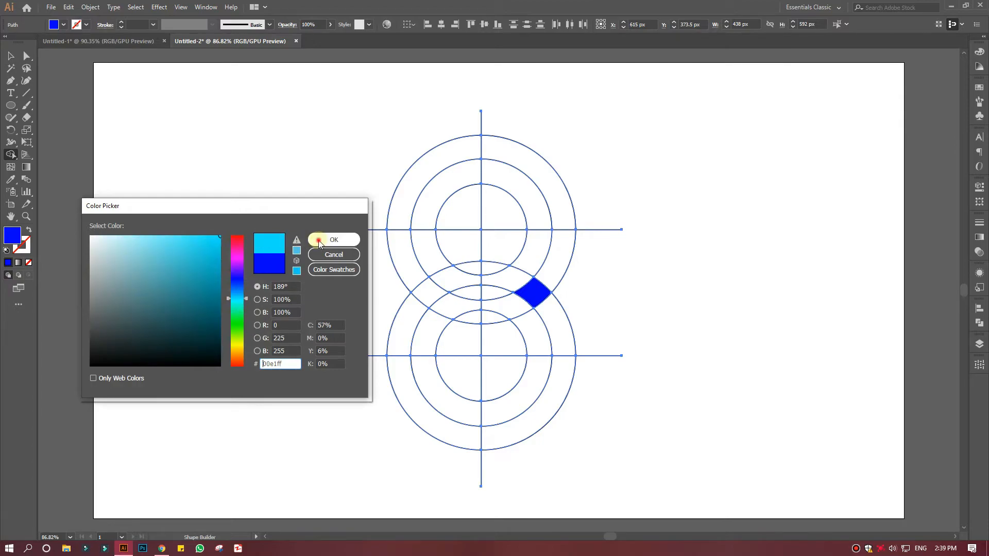
Fill the outer ring segment above the blue diamond with the cyan, and the middle ring segment beside it with teal 2bb0ba.
left_click(555, 260)
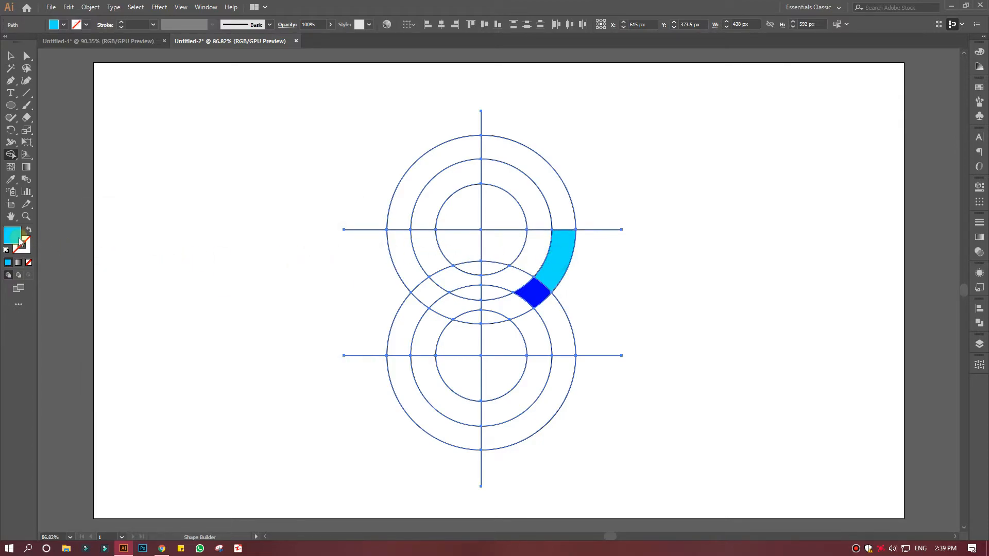
double_click(12, 235)
left_click(202, 253)
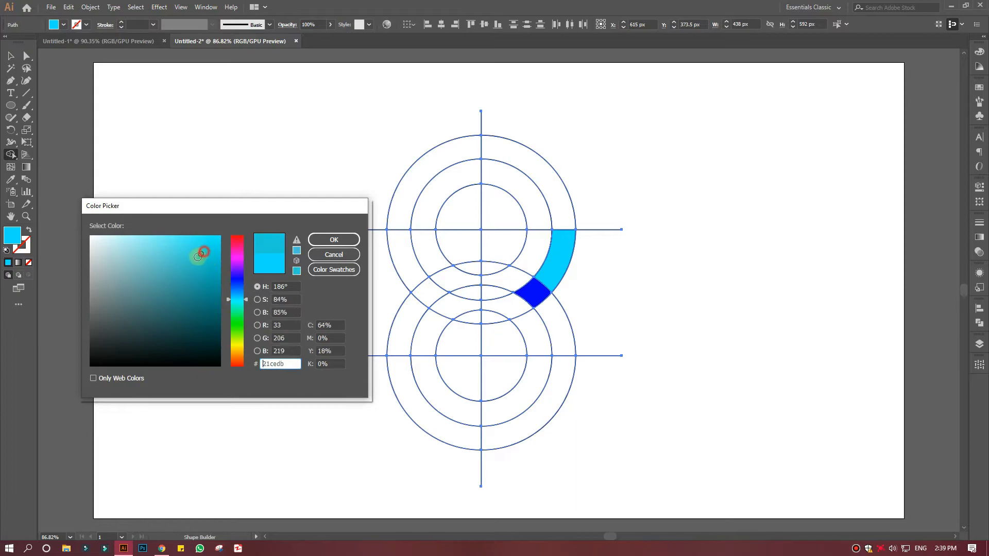
left_click(190, 267)
left_click(334, 240)
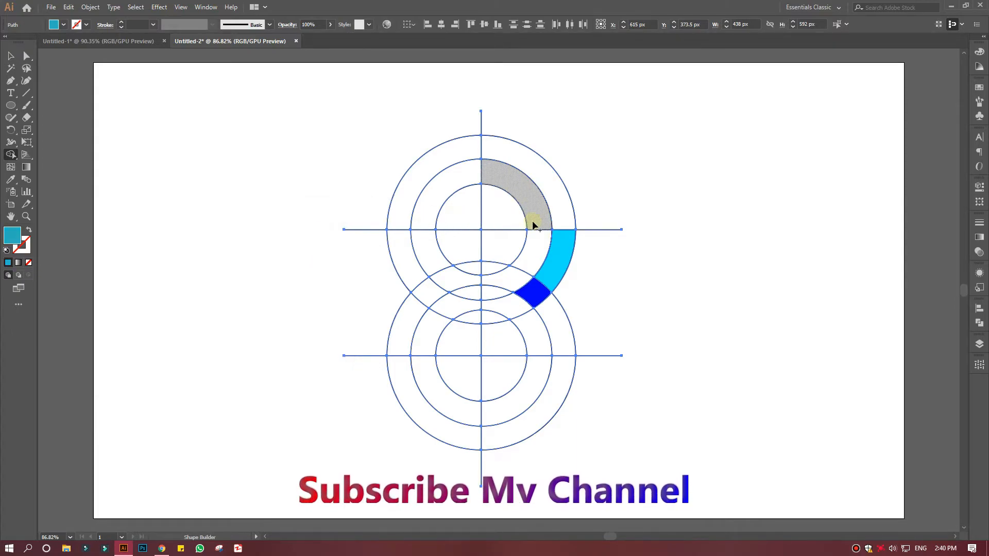
left_click(530, 251)
Set the fill to 2ca4b7 and apply it with the Shape Builder to the upper inner circle's lower-right quarter.
double_click(16, 236)
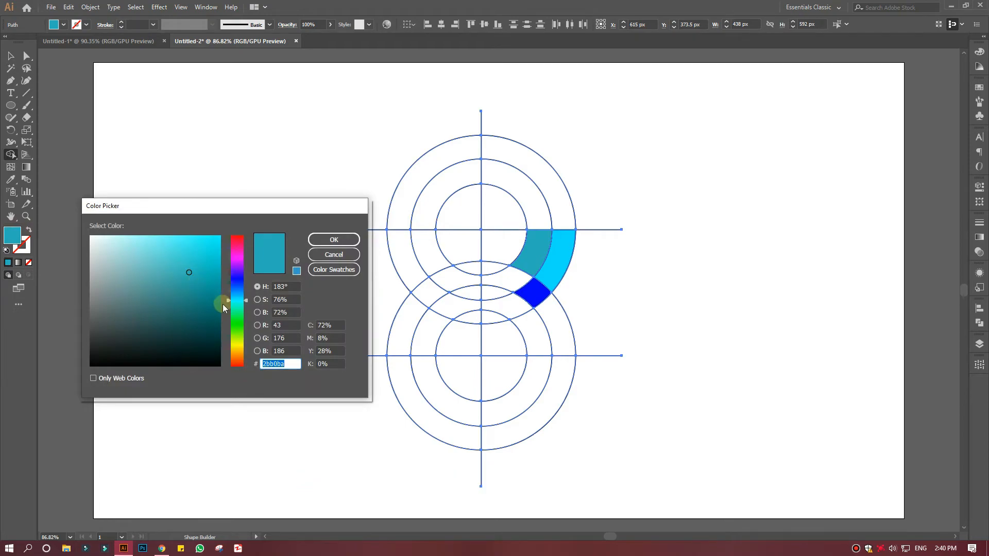
left_click_drag(227, 300, 227, 298)
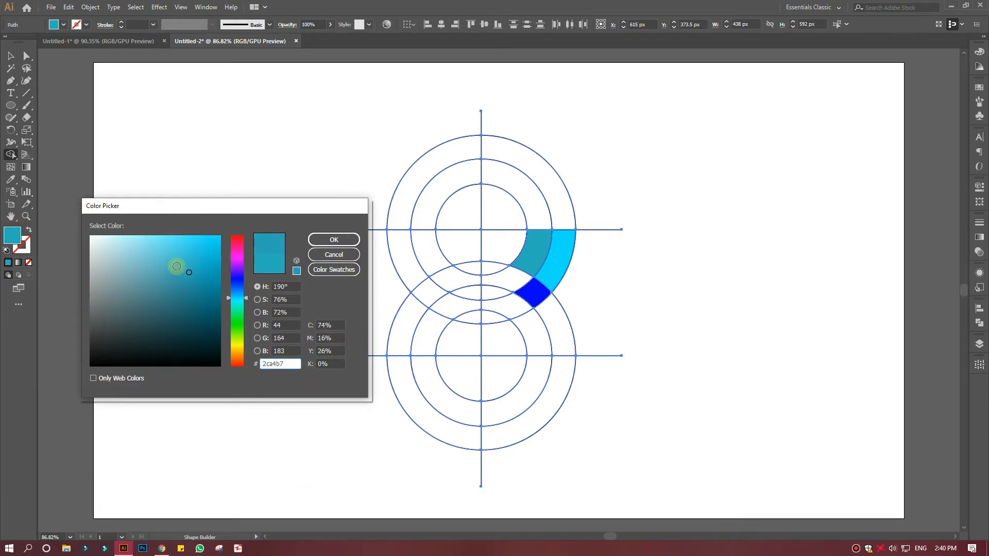
left_click(334, 239)
left_click(492, 238)
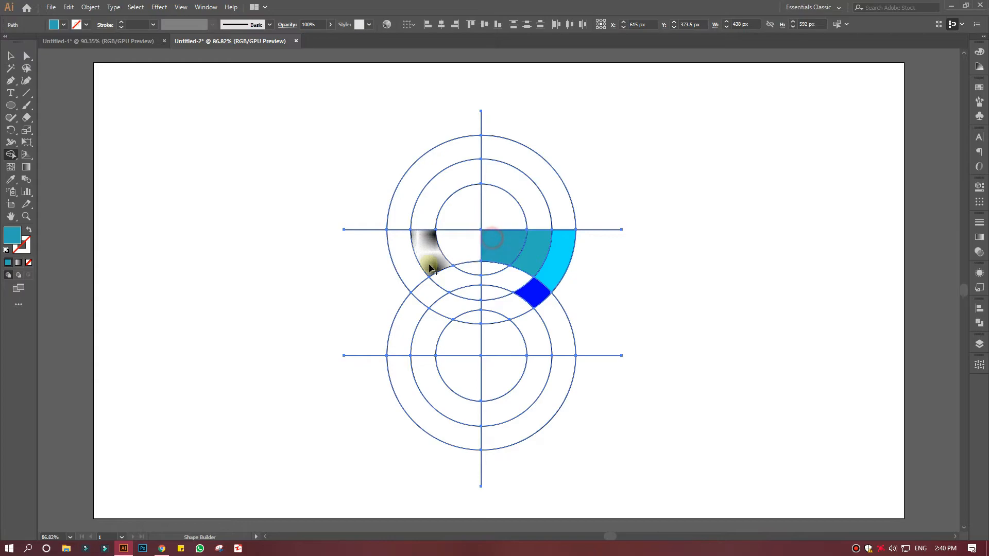
Fill the lower circles' upper-right segments and the remaining overlap pieces right of the vertical line with the same 2ca4b7 teal.
left_click(552, 332)
left_click(536, 335)
left_click(505, 335)
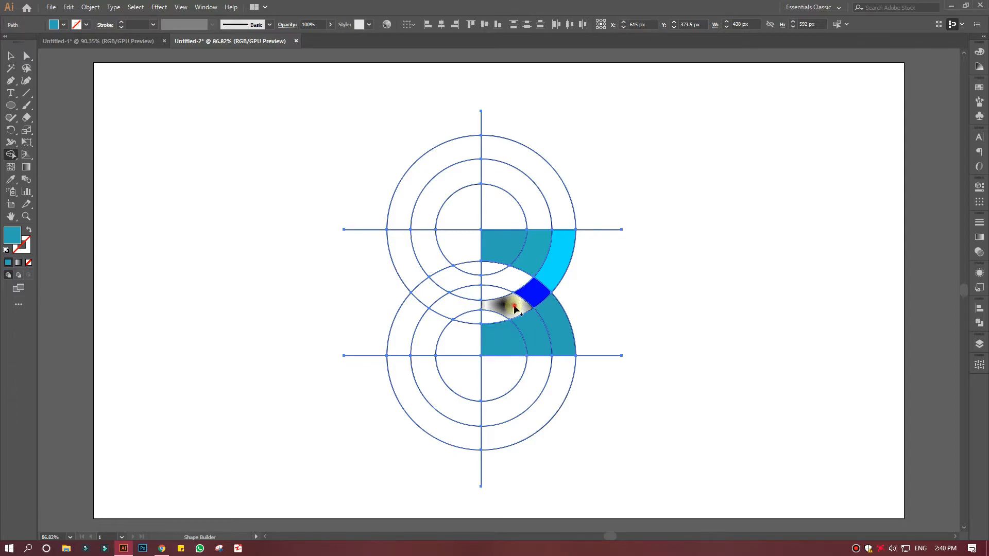
left_click(514, 308)
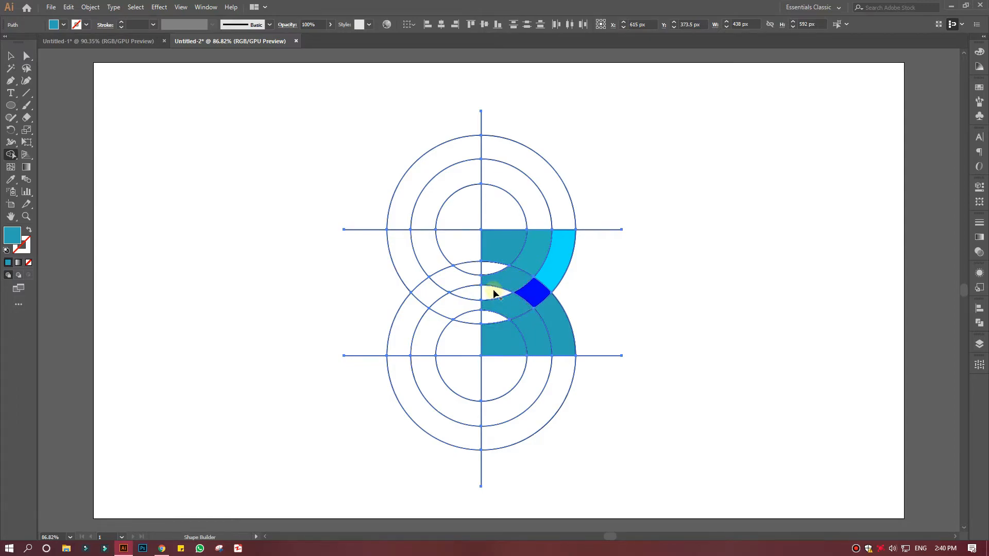
left_click(489, 267)
left_click(489, 287)
left_click(494, 318)
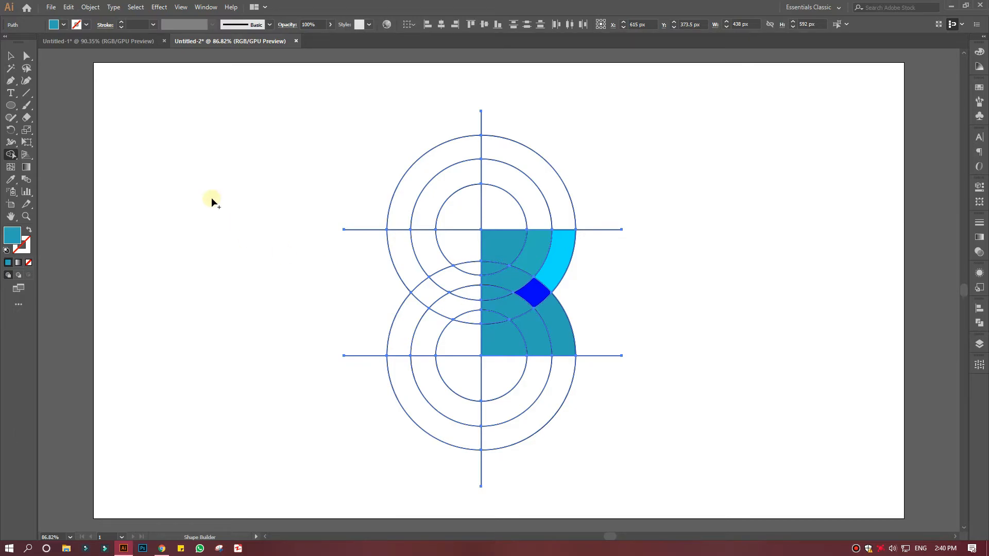
Use the Eyedropper to match the lower outer ring segment to the upper cyan one and the lower middle segment to its upper teal counterpart.
left_click(8, 55)
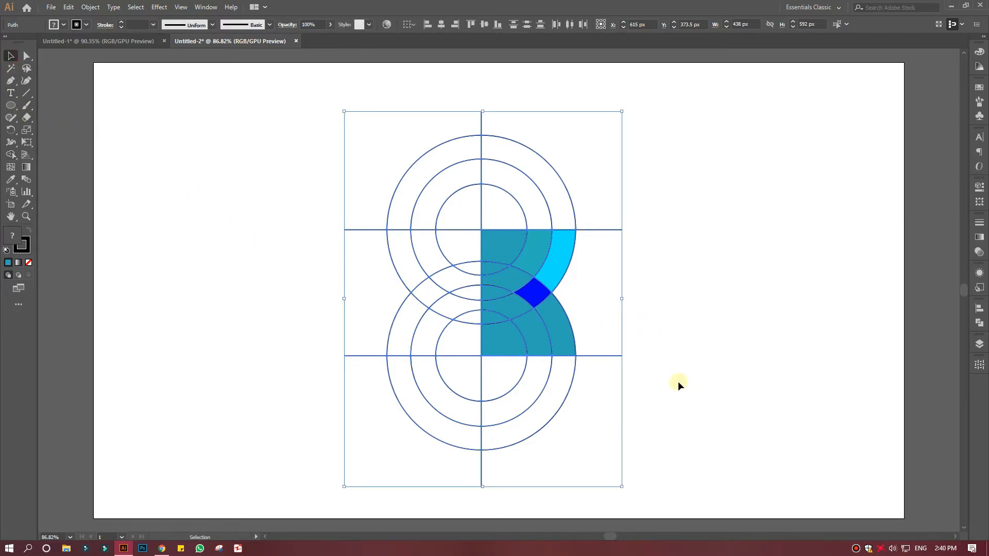
left_click(709, 323)
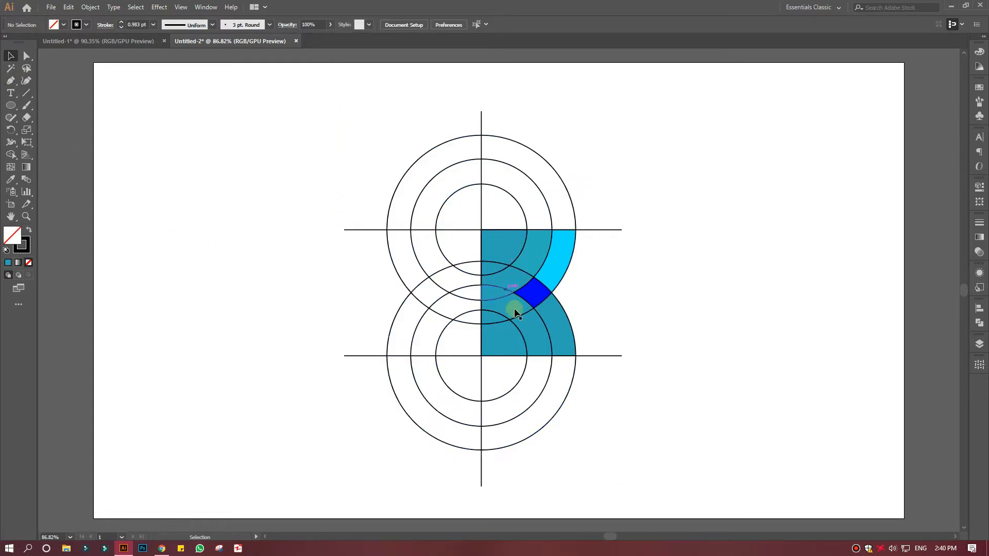
left_click(558, 332)
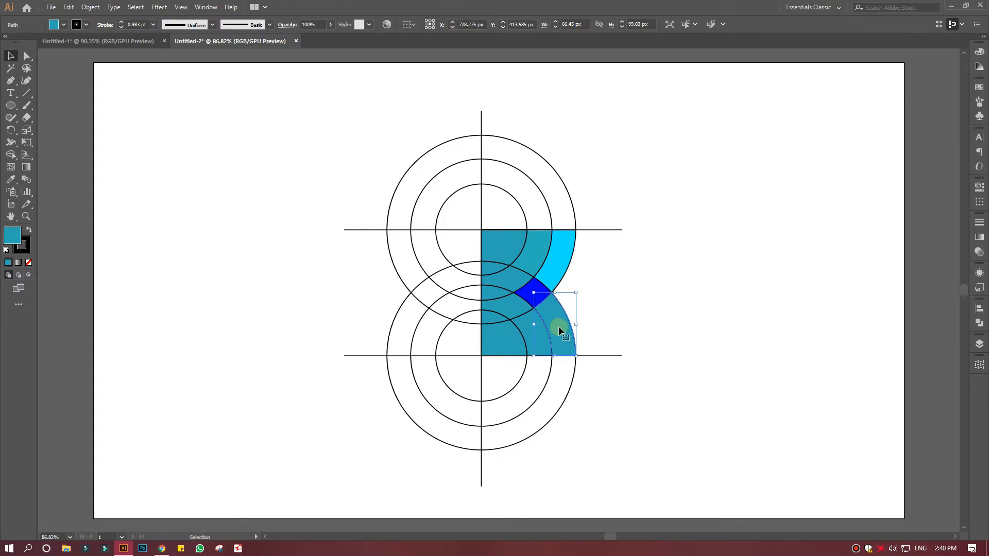
key("i")
left_click(556, 262)
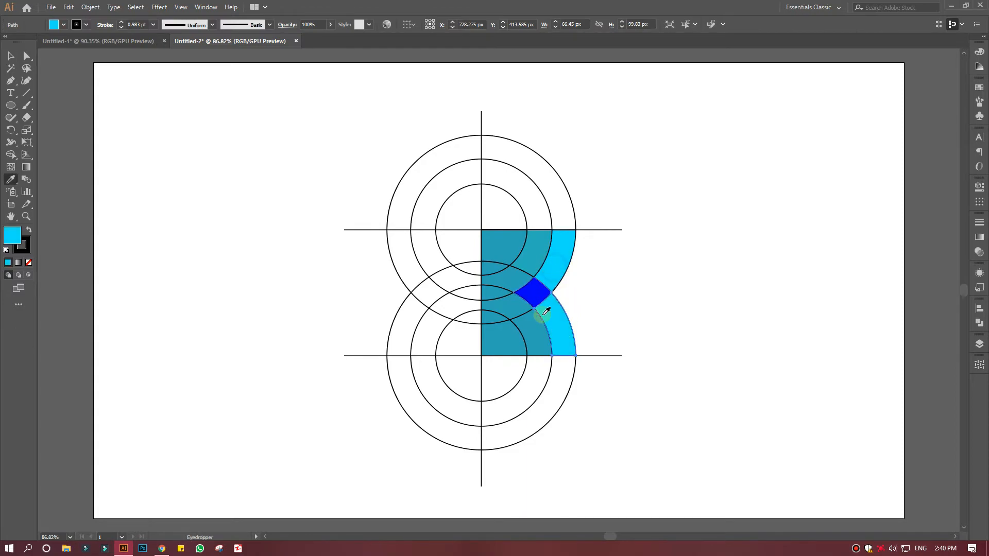
left_click(538, 344, "ctrl")
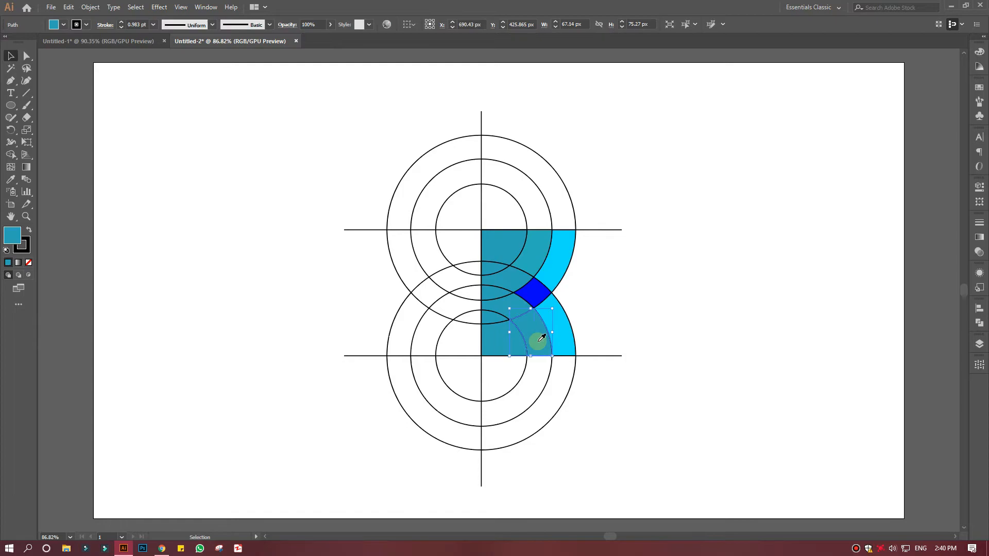
key("i")
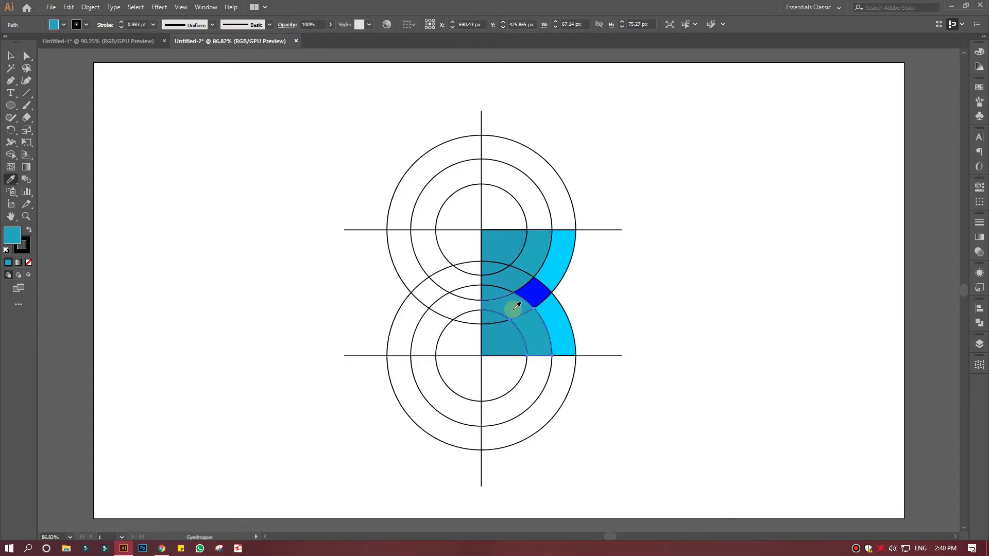
Select the two crossing bands between the vertical line and the blue diamond and set their fill to violet 6e00fc.
left_click(10, 55)
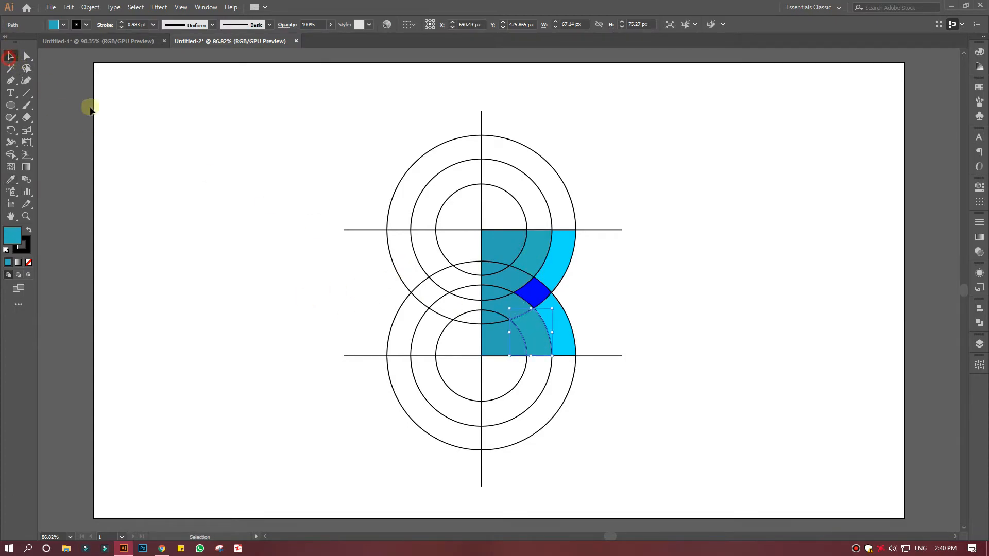
left_click(504, 289, "shift")
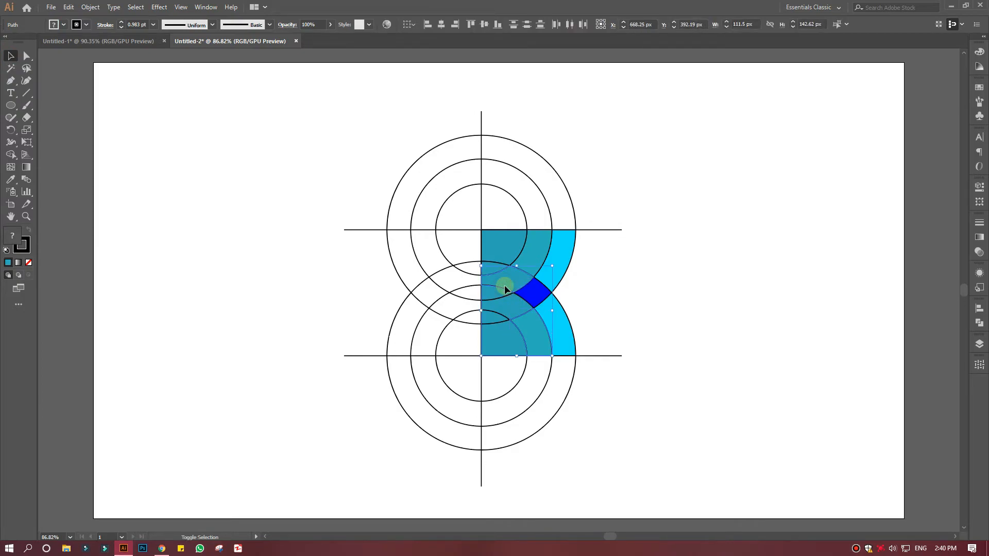
left_click(654, 311)
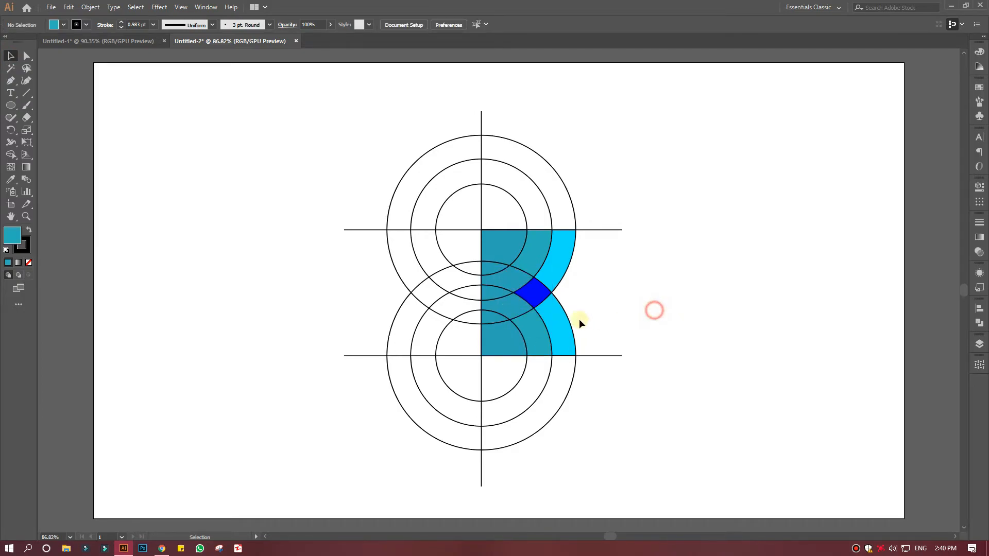
left_click(515, 308, "shift")
left_click(503, 283, "shift")
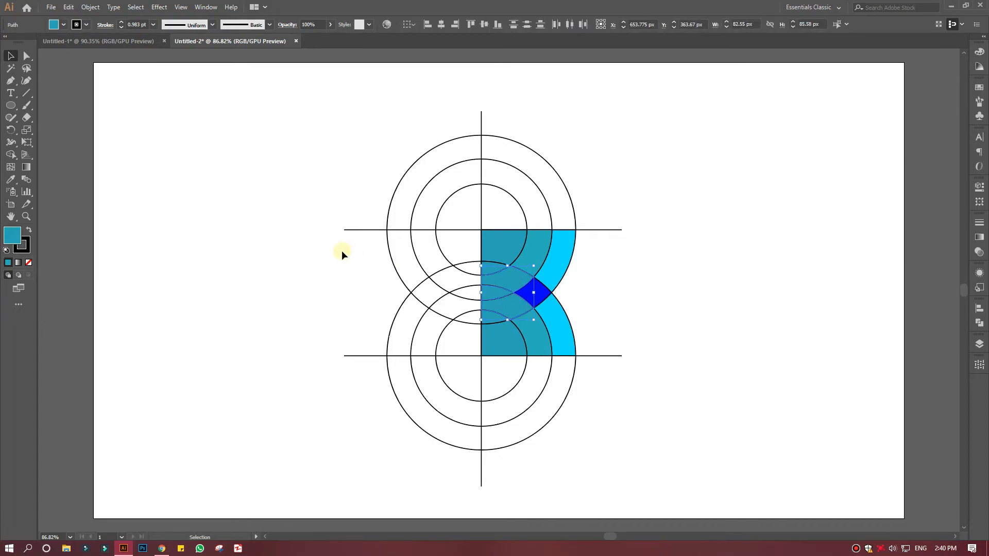
double_click(11, 236)
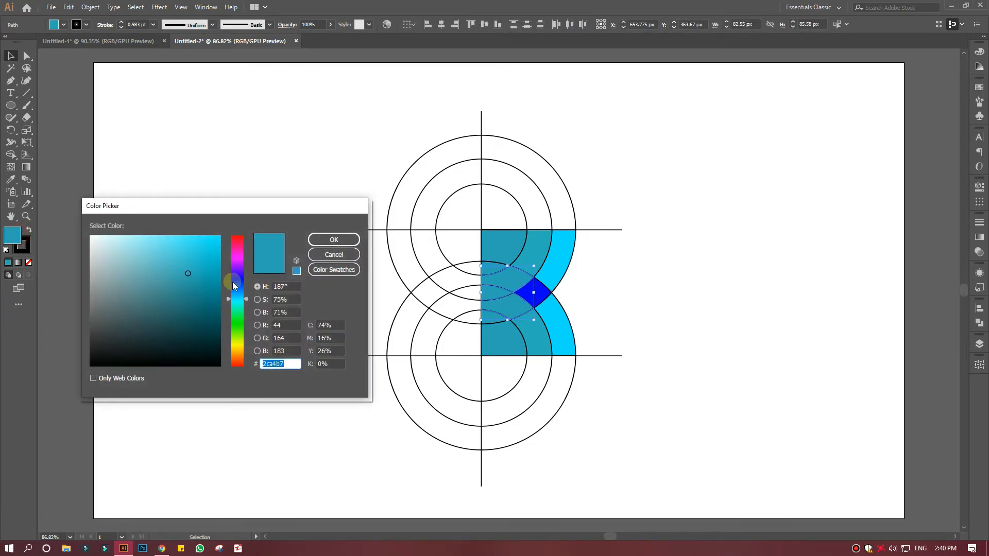
left_click_drag(233, 286, 238, 273)
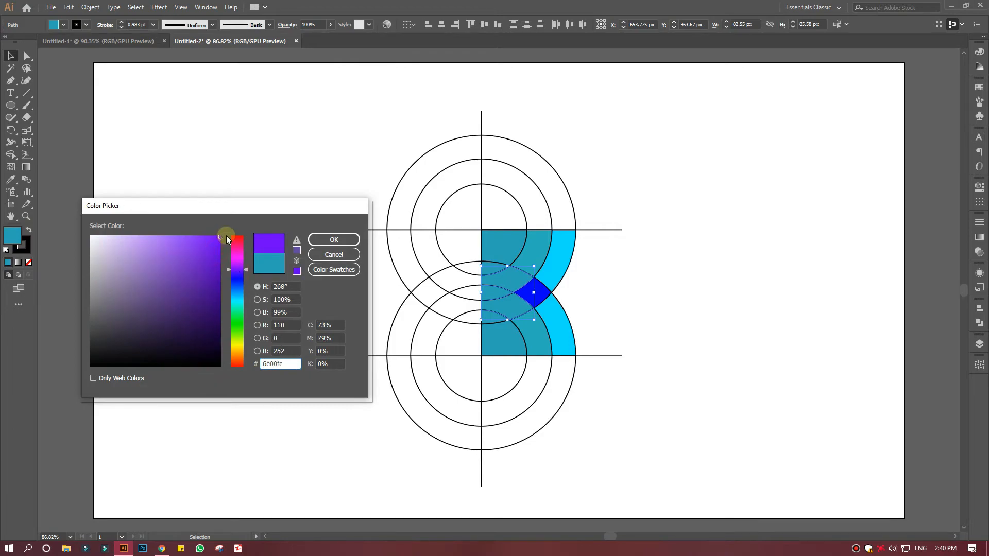
left_click(333, 240)
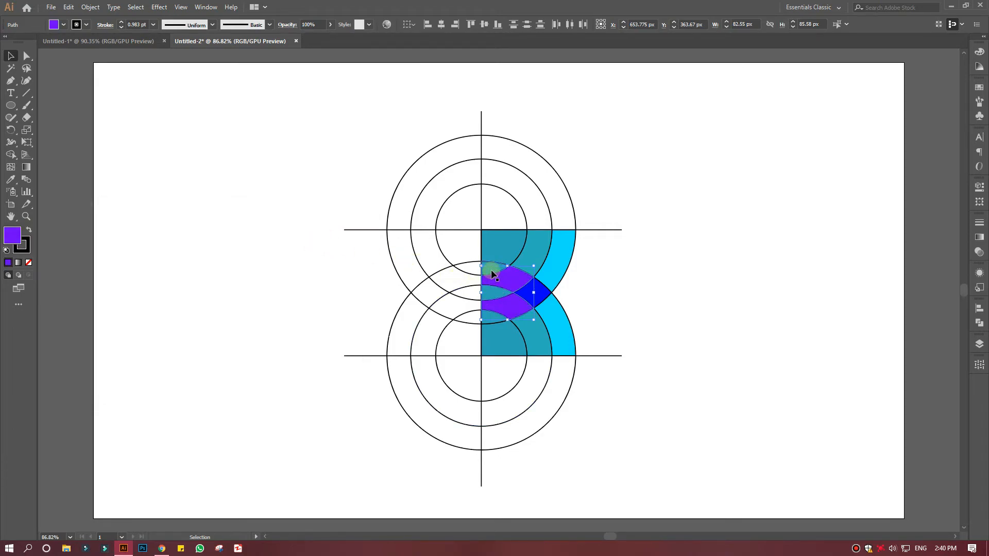
Select the three small lens pieces along the vertical line and set their fill to 6c45e5.
left_click(492, 270)
left_click(490, 292, "shift")
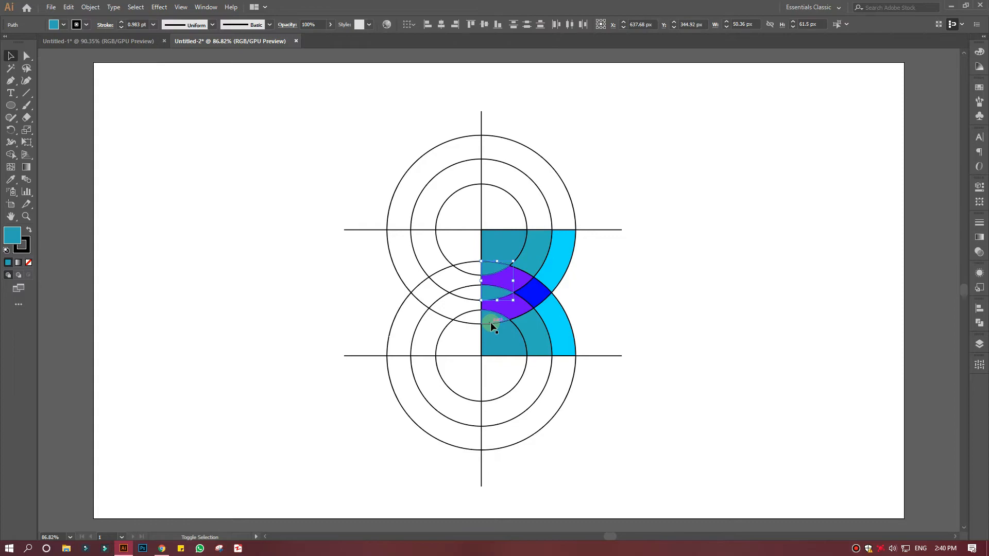
double_click(6, 235)
mouse_move(225, 298)
left_mouse_down()
mouse_move(231, 268)
mouse_move(181, 248)
left_mouse_up()
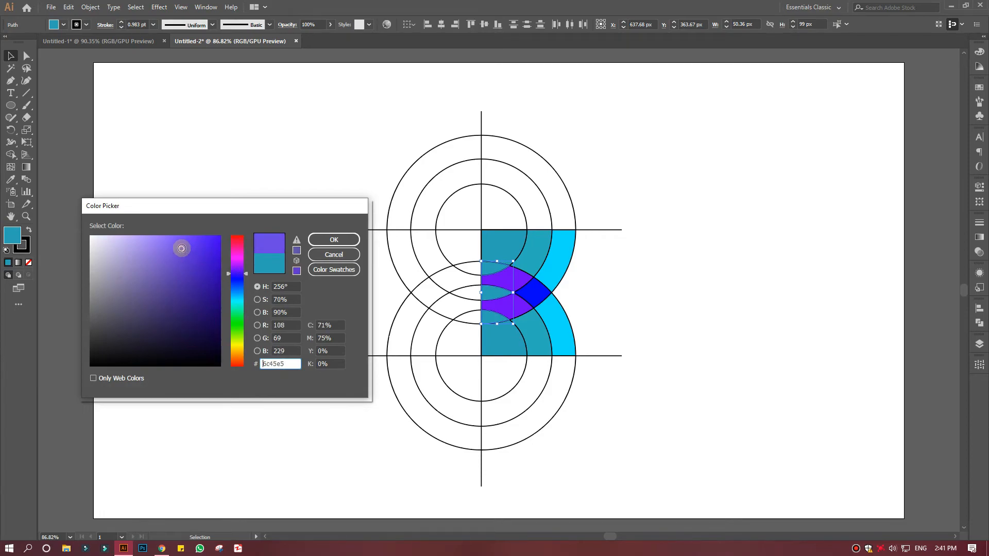
left_click(320, 238)
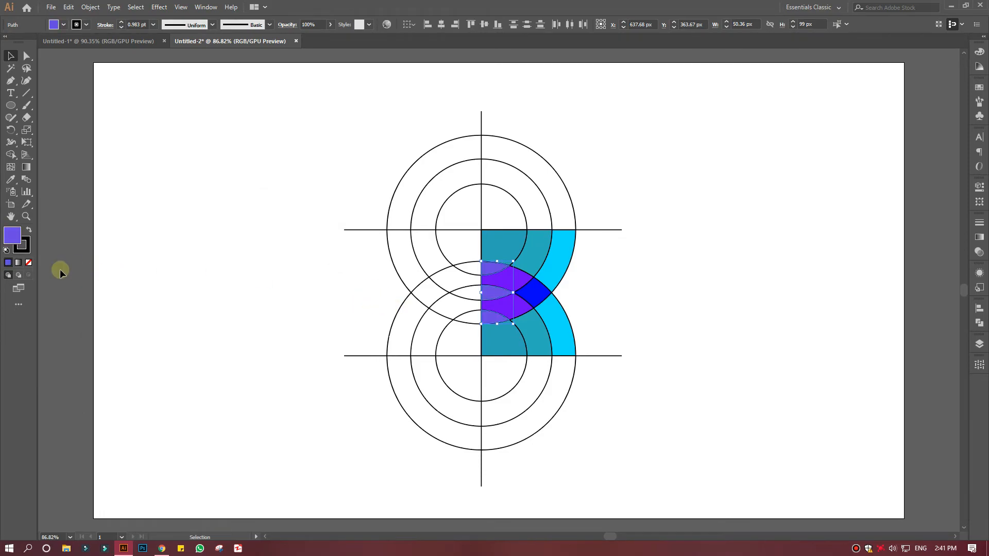
Change the three lens pieces' fill to purple 8347e2 and deselect them.
double_click(13, 235)
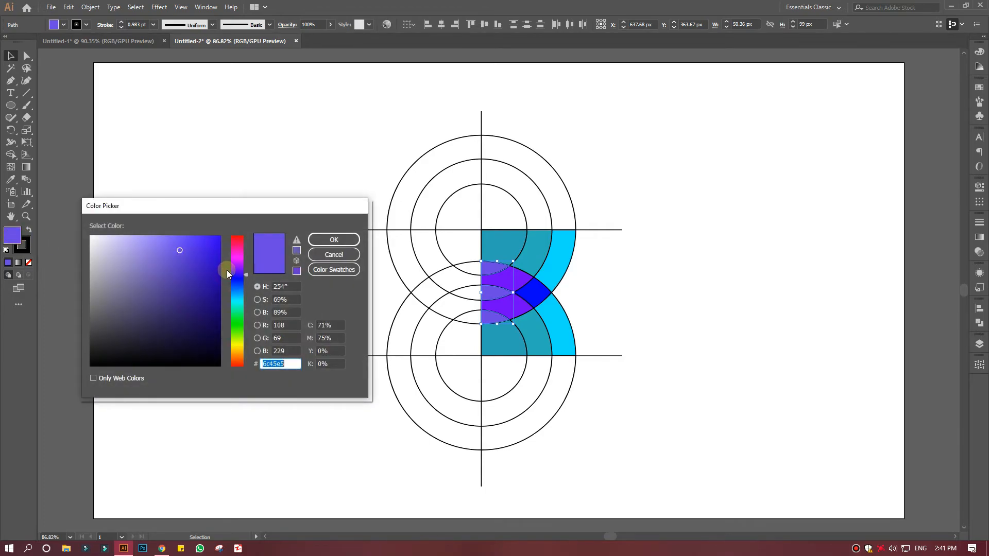
left_click_drag(227, 270, 229, 271)
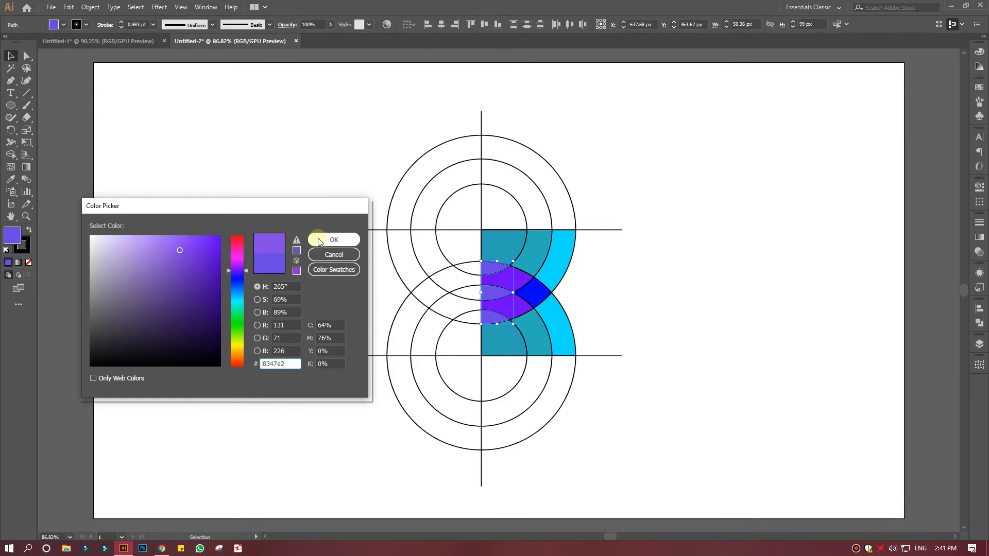
left_click(334, 240)
left_click(327, 304)
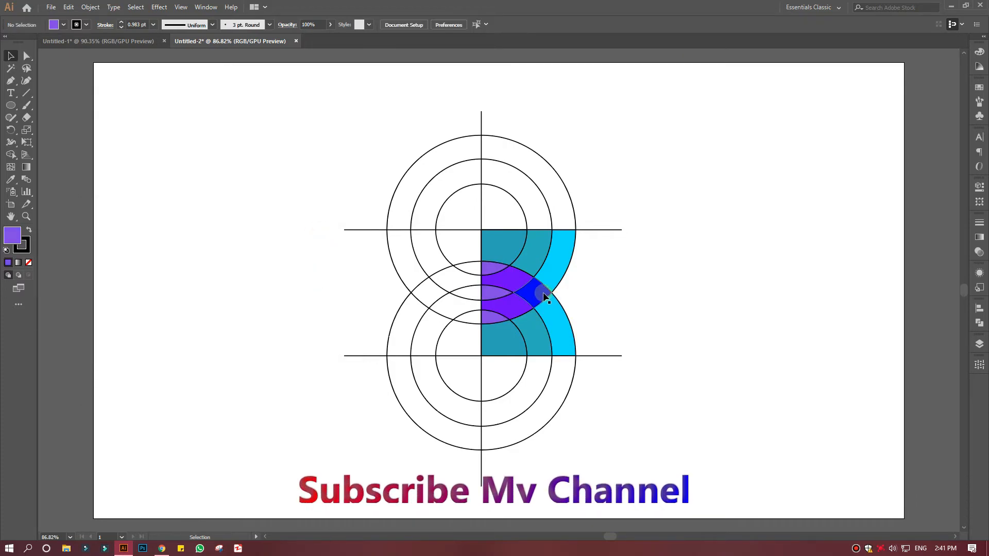
Select the coloured pieces together: the teal and cyan segments, the blue diamond, the violet bands and the purple lenses.
left_click(501, 246)
left_click(533, 251, "shift")
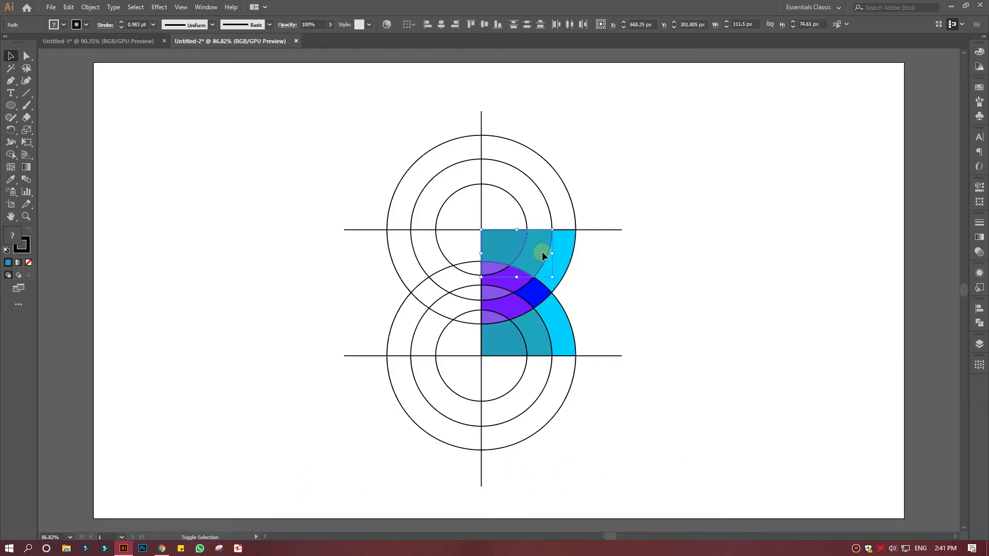
left_click(560, 259, "shift")
left_click(540, 298, "shift")
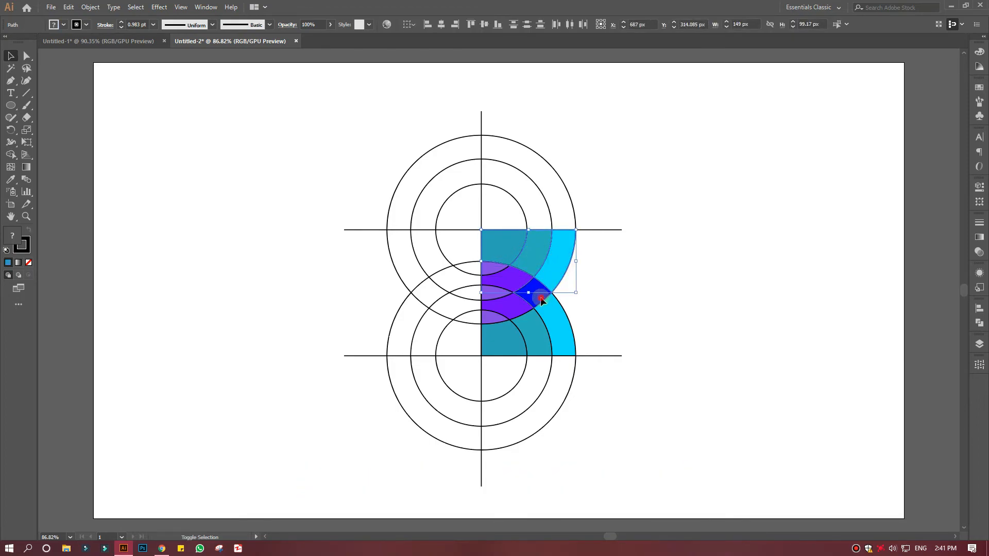
left_click(553, 324, "shift")
left_click(536, 333, "shift")
left_click(496, 310, "shift")
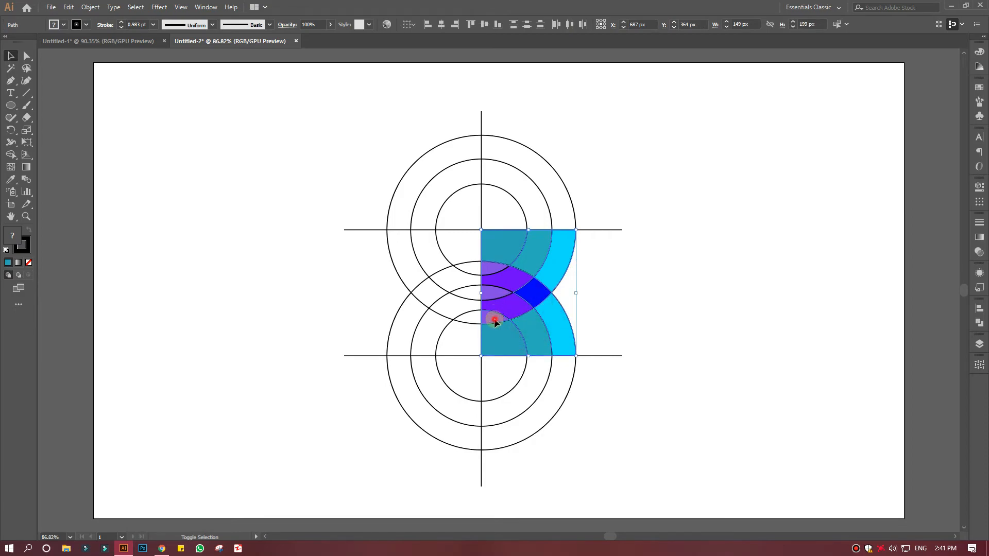
left_click(492, 297, "shift")
Try moving the selected coloured pieces out of the circles onto the blank artboard beside them, and undo the moves.
left_click_drag(494, 292, 662, 280)
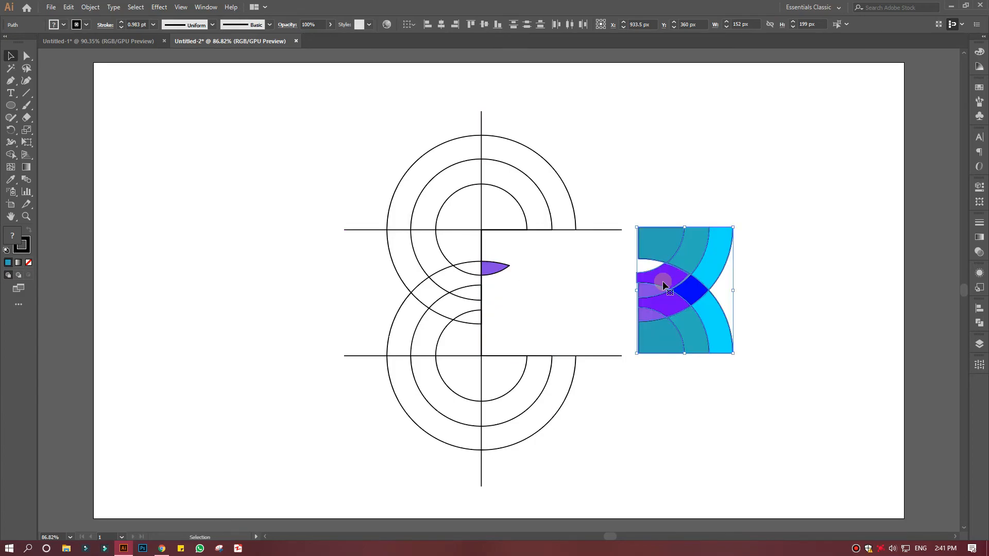
key("ctrl+z")
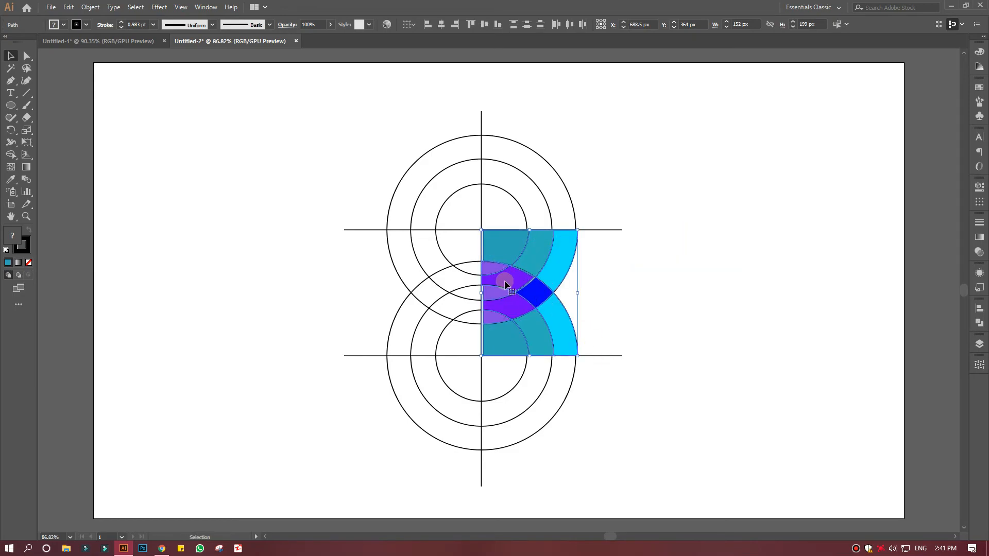
left_click_drag(508, 283, 678, 300)
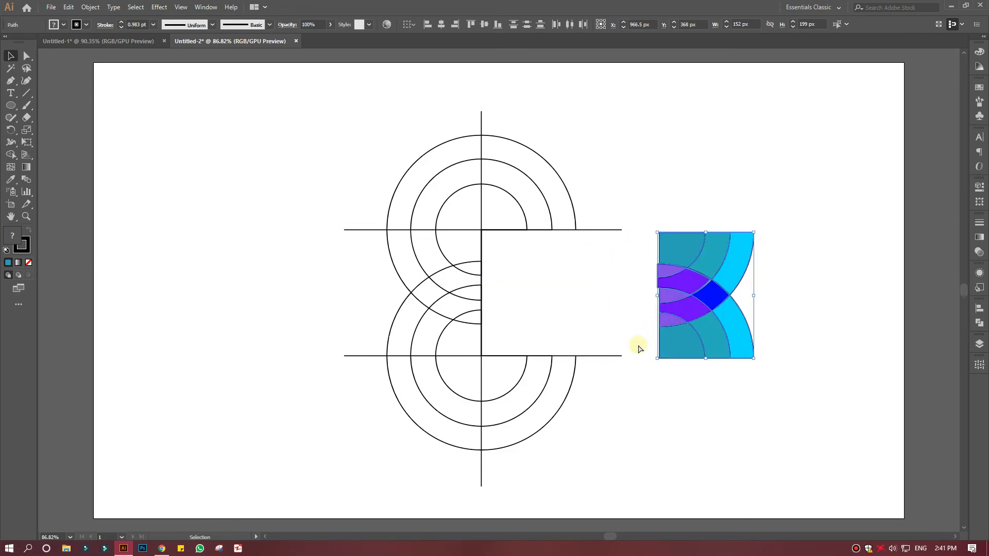
key("a")
key("ctrl+z")
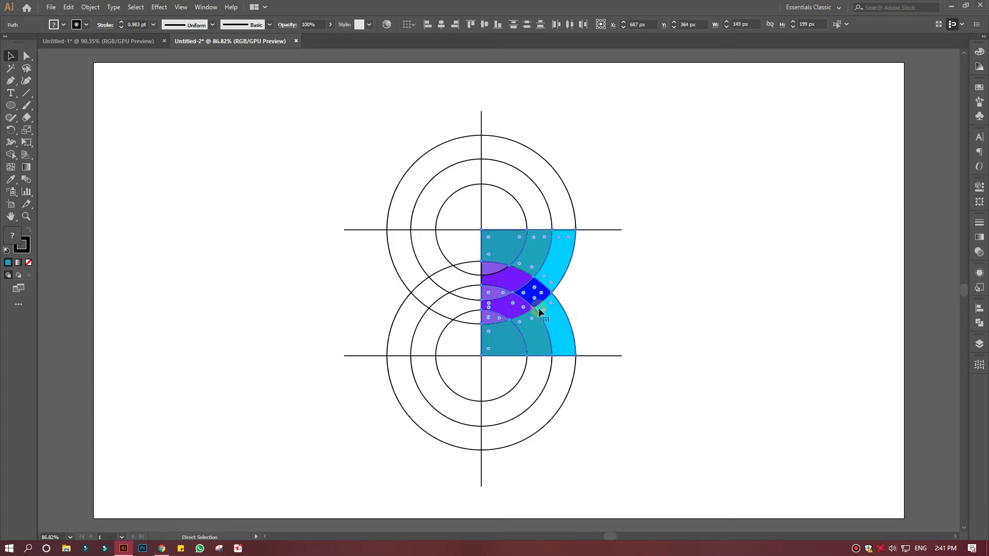
Move the selected coloured pieces out of the circles onto the blank artboard beside them, and deselect them.
key("v")
left_click(514, 279)
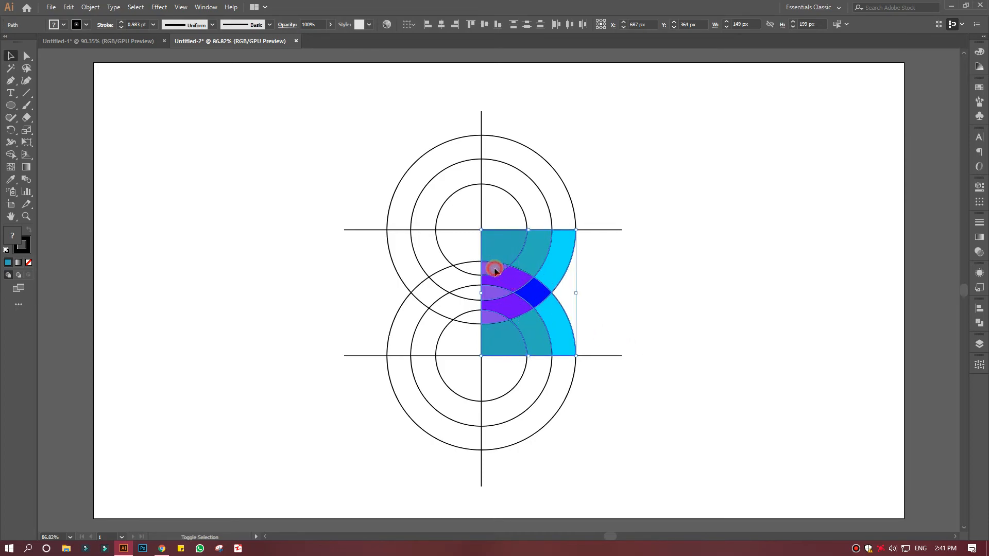
left_click_drag(493, 268, 680, 278)
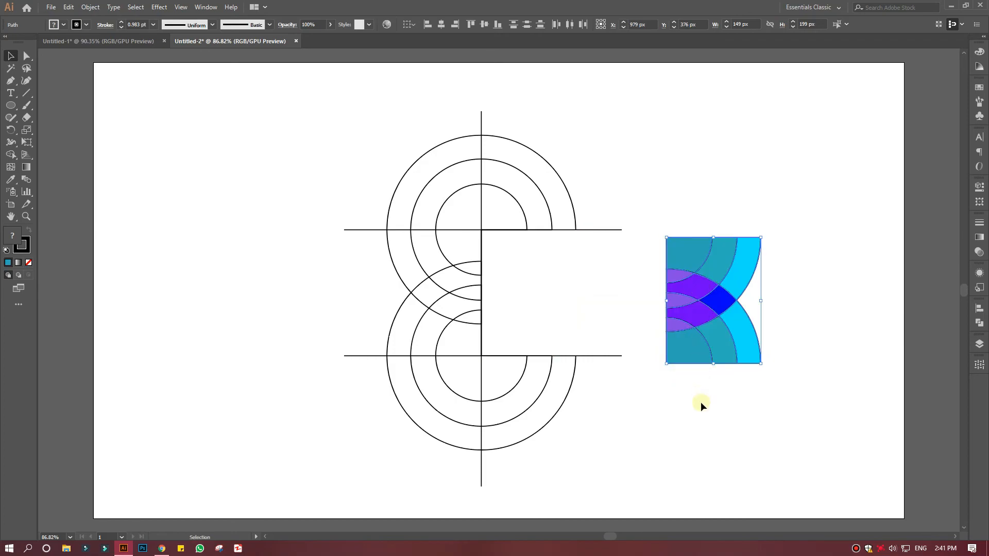
left_click(701, 403)
Delete the leftover black circles and guide lines, keeping only the coloured pieces.
left_click_drag(324, 163, 567, 472)
key("Delete")
left_click_drag(523, 217, 622, 415)
key("Delete")
Select all the coloured pieces, move them to the middle of the artboard and enlarge them to about 436 × 582 px.
mouse_move(642, 207)
left_mouse_down()
mouse_move(793, 434)
mouse_move(771, 394)
mouse_move(801, 404)
mouse_move(853, 486)
left_mouse_up()
left_click(720, 304)
left_click_drag(720, 303, 564, 301)
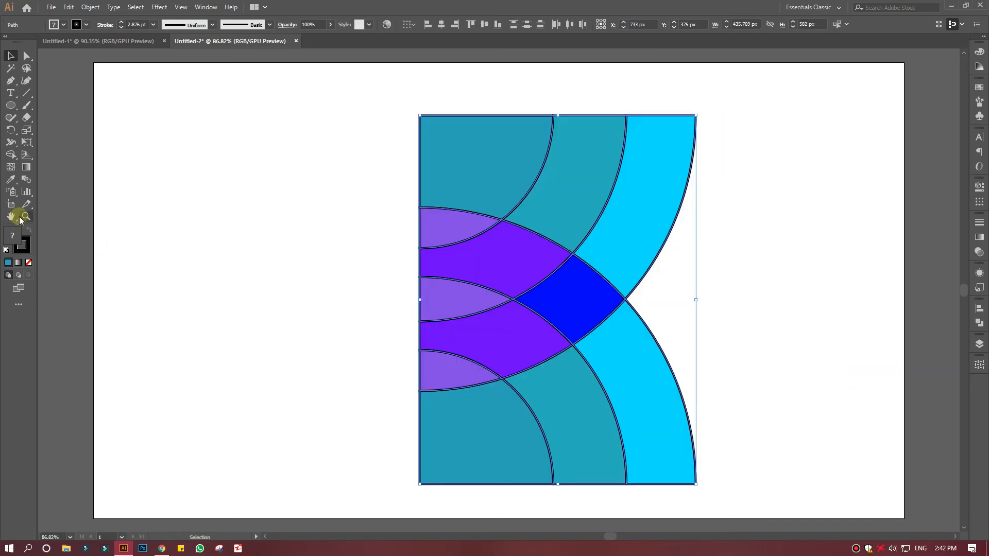
Create a 20 × 20 px circle on the blank artboard area beside the coloured artwork.
left_click(11, 105)
left_click(168, 206)
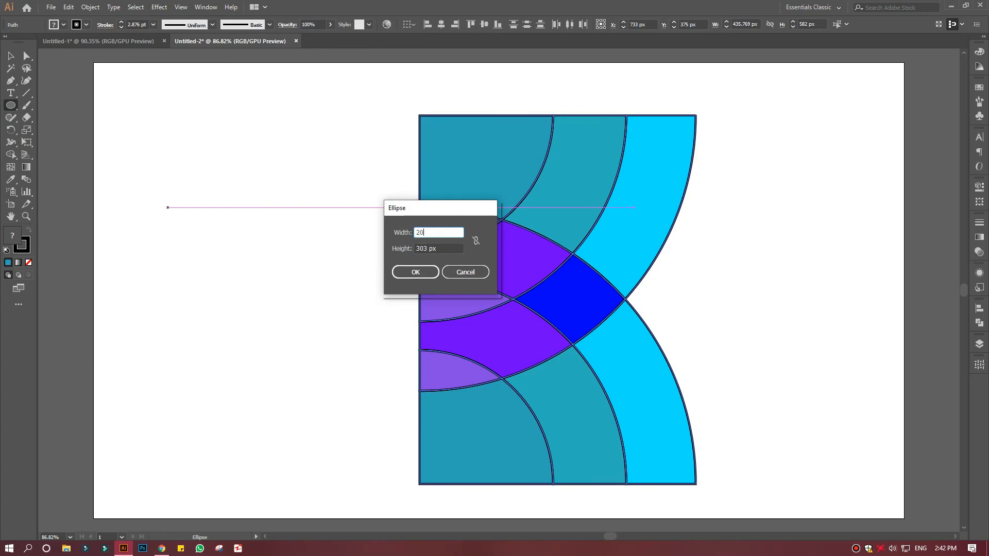
type("20")
key("Tab")
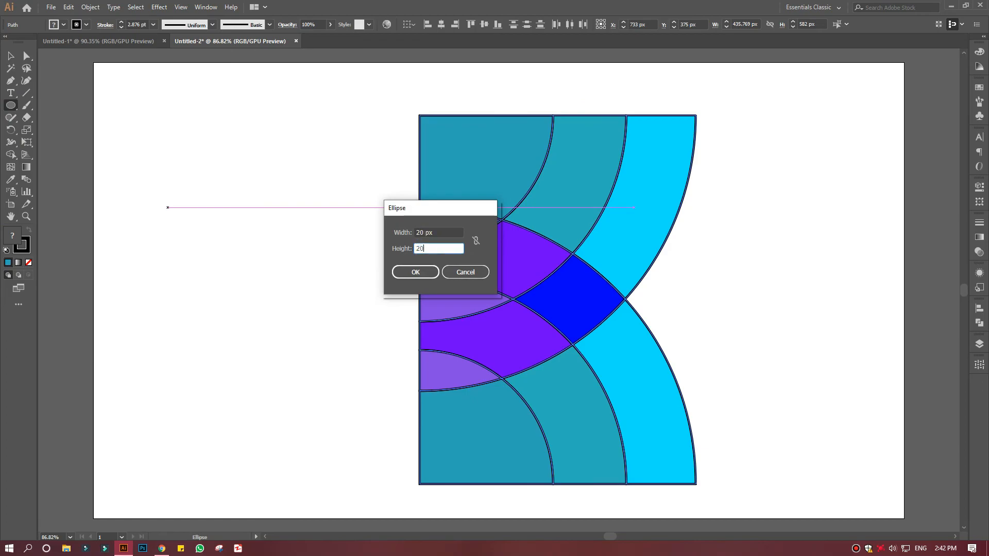
type("20")
key("Return")
Give the small circle a white ffffff fill and no stroke.
key("slash")
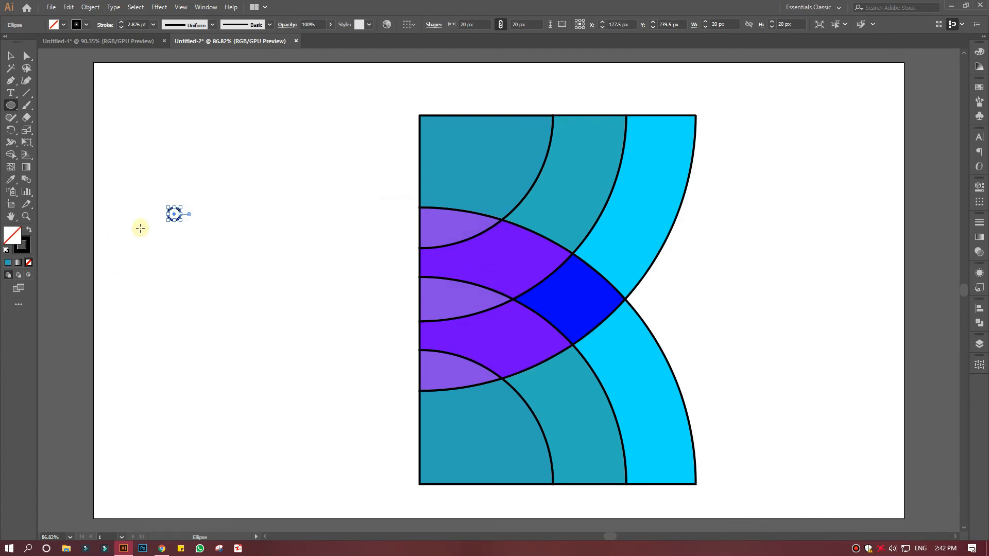
left_click(28, 230)
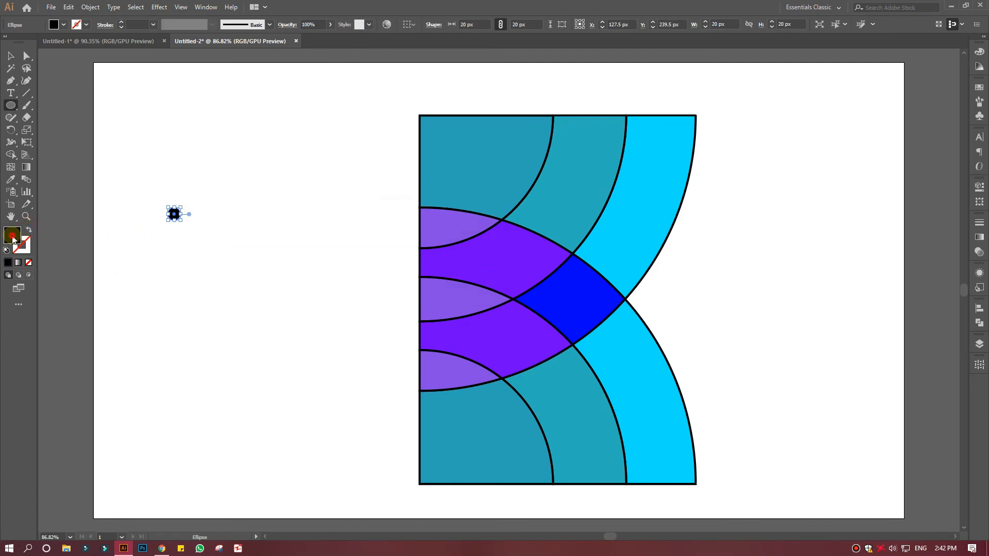
double_click(11, 235)
left_click_drag(89, 238, 90, 236)
left_click(333, 239)
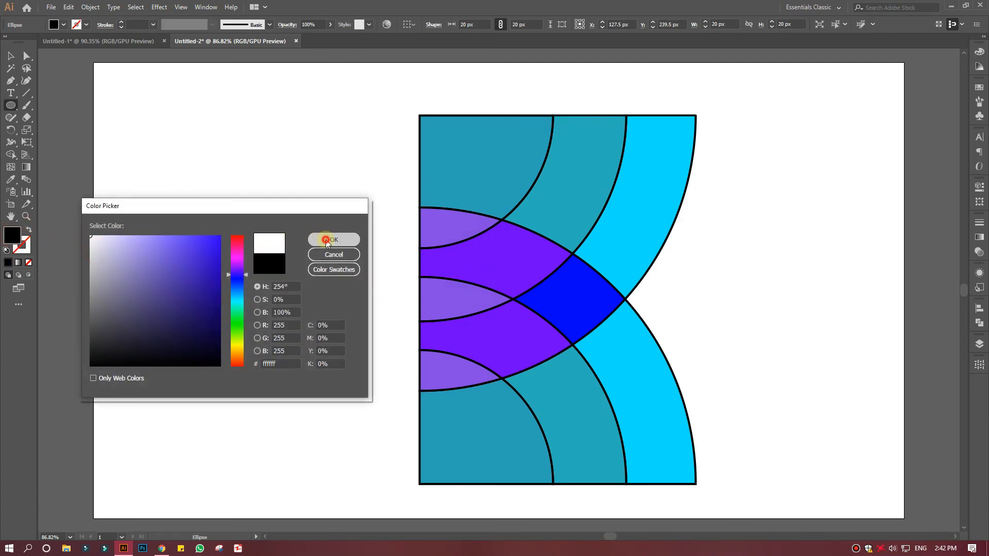
Place the white circle in the upper part of the blue diamond, enlarge it to 26 px and deselect it.
left_click_drag(176, 217, 576, 284)
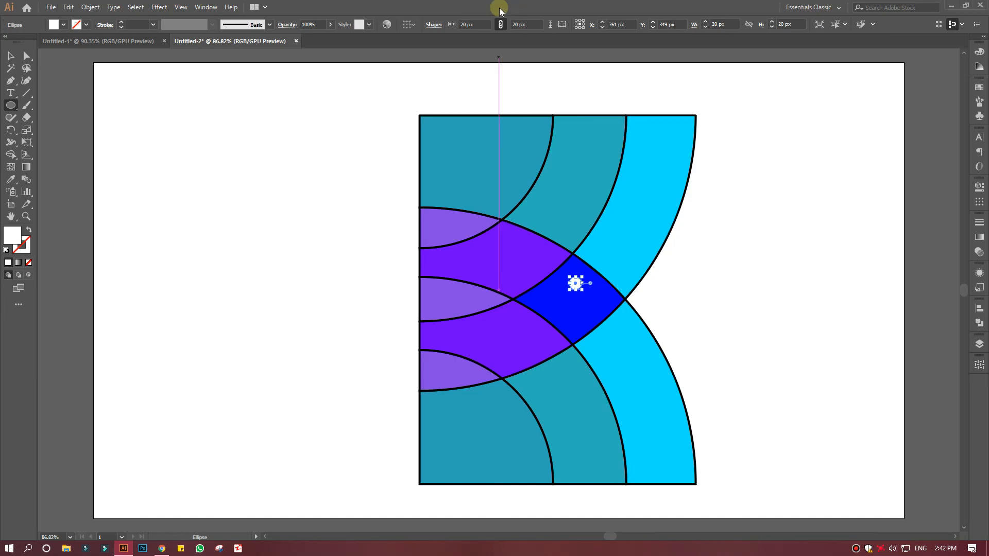
left_click(464, 22)
scroll(464, 22, "up", 4)
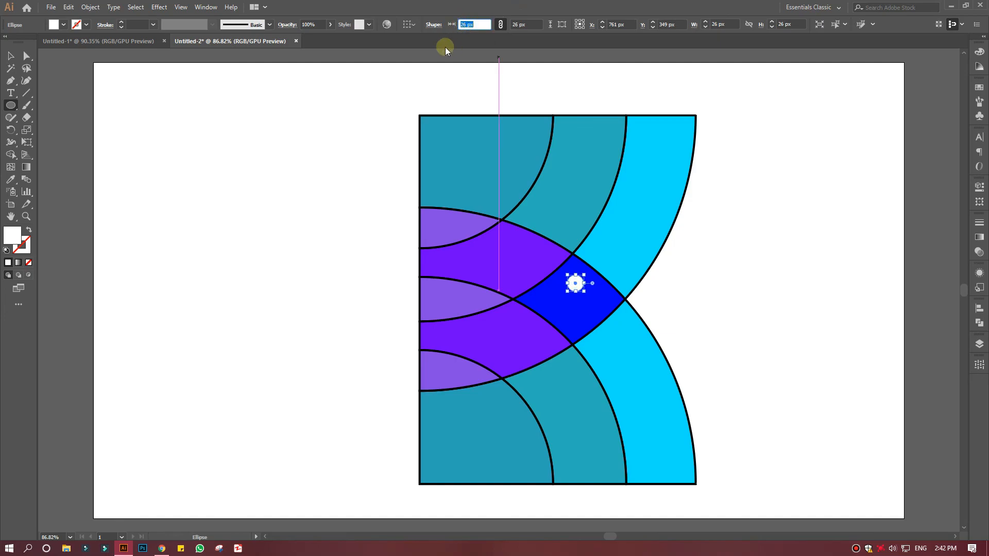
left_click(10, 56)
left_click(108, 165)
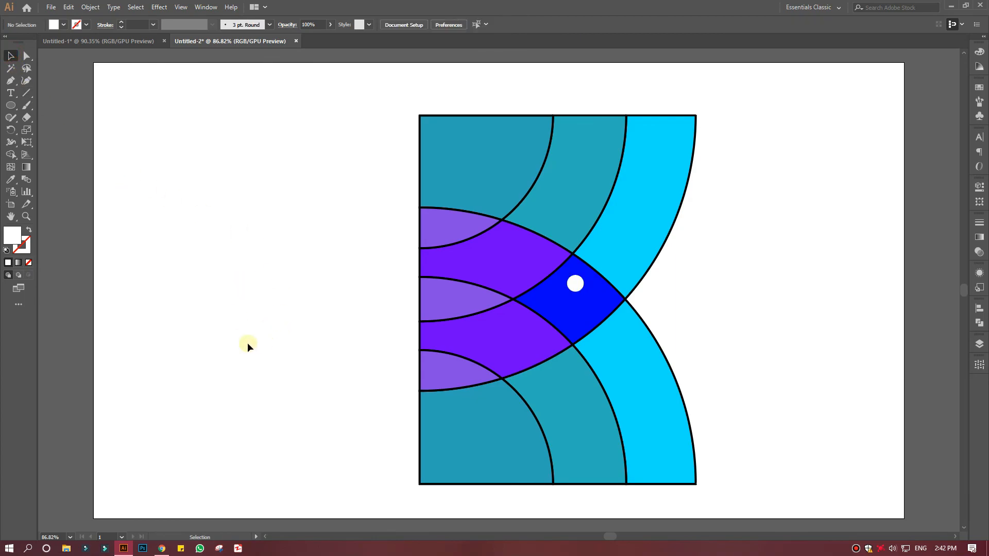